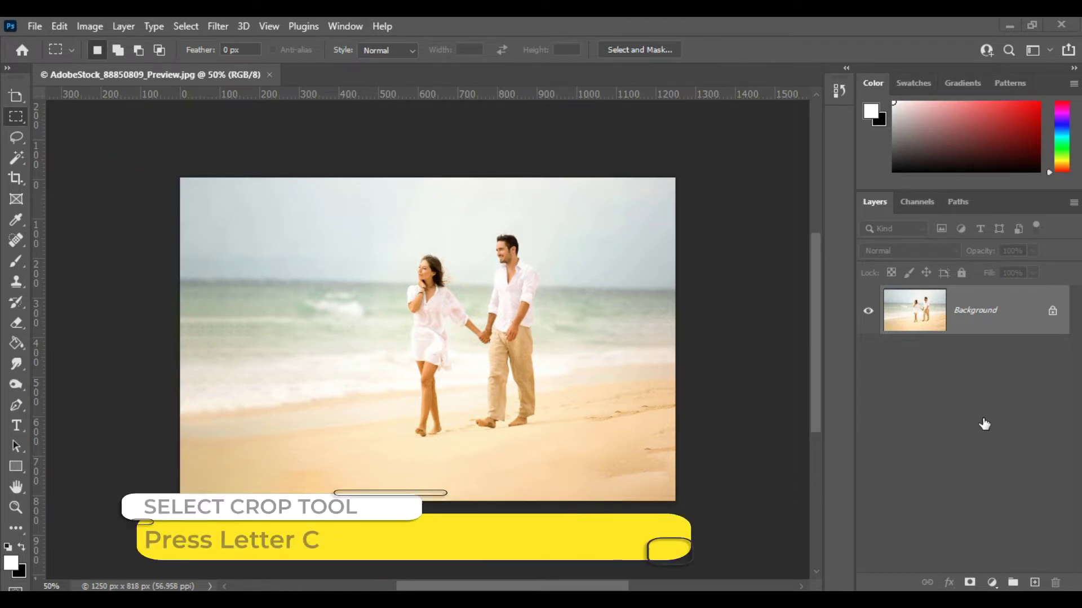
# Step: Activate the Crop tool, shrink the frame from its lower-right corner with the aspect ratio locked, and restore it to the full image
pyautogui.press('c')
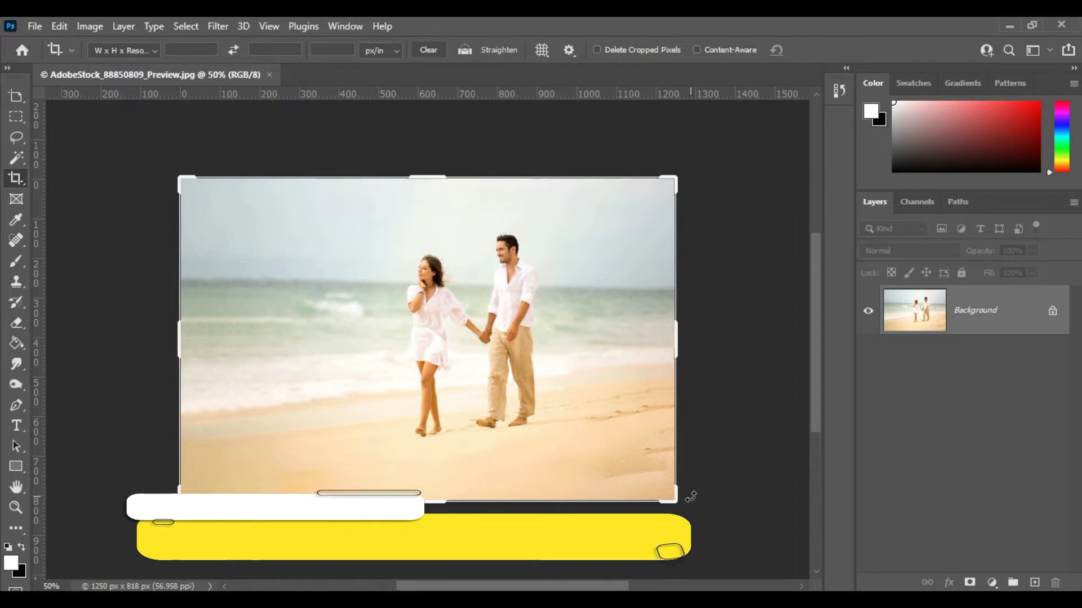
pyautogui.moveTo(675, 498)
pyautogui.mouseDown()
pyautogui.moveTo(633, 458)
pyautogui.moveTo(533, 472)
pyautogui.moveTo(602, 458)
pyautogui.moveTo(676, 500)
pyautogui.mouseUp()
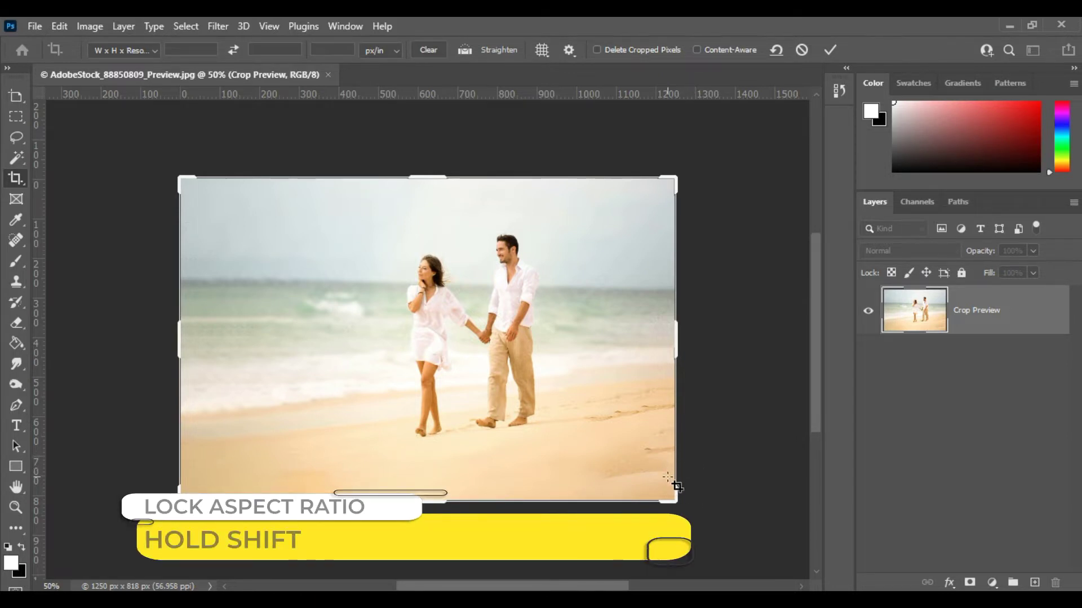
pyautogui.moveTo(676, 486); pyautogui.dragTo(557, 437)
pyautogui.moveTo(180, 181)
pyautogui.mouseDown()
pyautogui.moveTo(268, 235)
pyautogui.moveTo(243, 237)
pyautogui.moveTo(189, 203)
pyautogui.moveTo(179, 178)
pyautogui.mouseUp()
pyautogui.moveTo(567, 435); pyautogui.dragTo(679, 499)
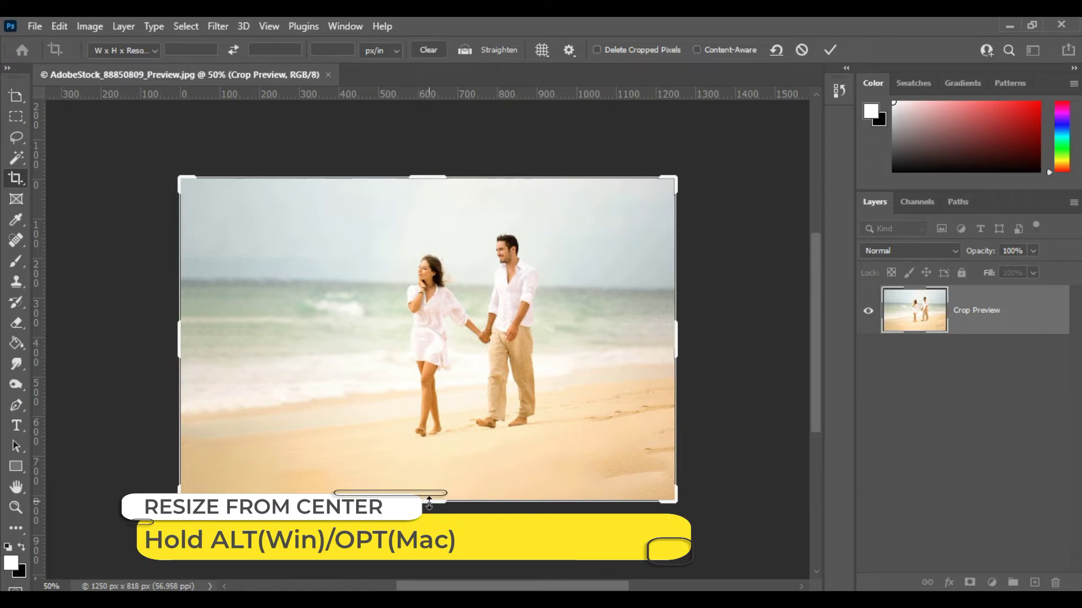
# Step: Shrink the crop frame's height symmetrically about its center to about 650 px and return it to the full image height
pyautogui.moveTo(428, 503); pyautogui.dragTo(441, 471)
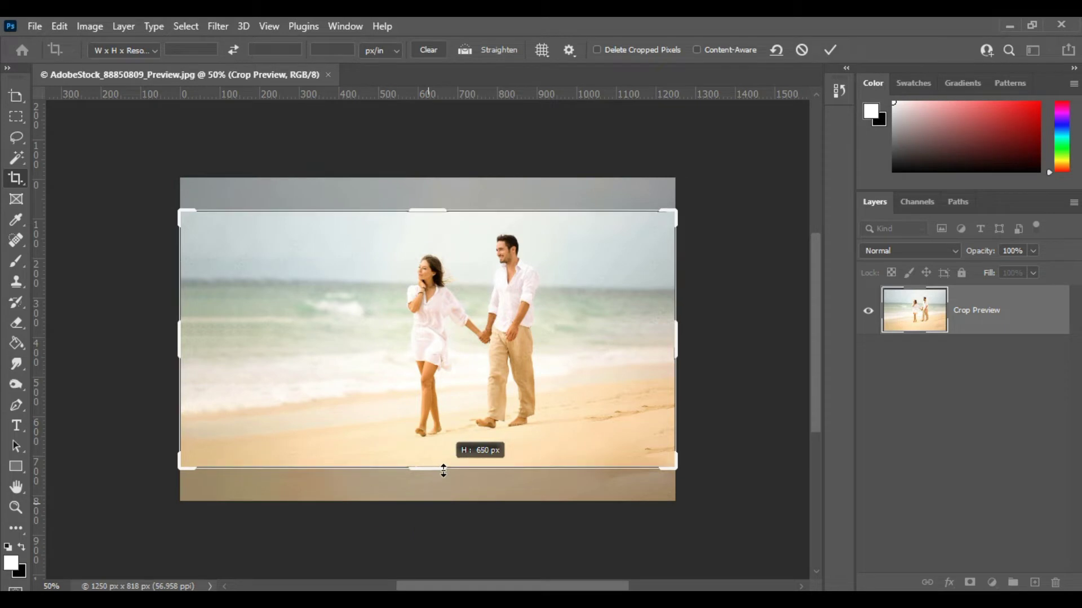
pyautogui.moveTo(678, 355)
pyautogui.mouseDown()
pyautogui.moveTo(547, 348)
pyautogui.moveTo(580, 356)
pyautogui.moveTo(555, 361)
pyautogui.moveTo(677, 369)
pyautogui.mouseUp()
pyautogui.moveTo(439, 471); pyautogui.dragTo(438, 501)
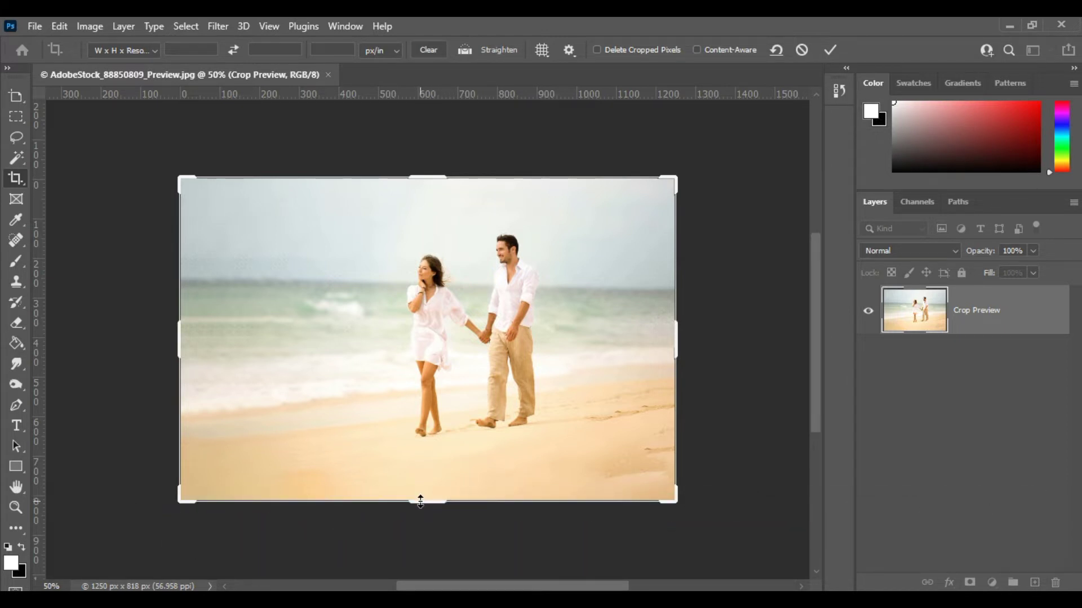
# Step: Shrink the crop frame from its center around the couple and swap its orientation between portrait and landscape
pyautogui.moveTo(421, 501); pyautogui.dragTo(463, 459)
pyautogui.moveTo(608, 341); pyautogui.dragTo(581, 362)
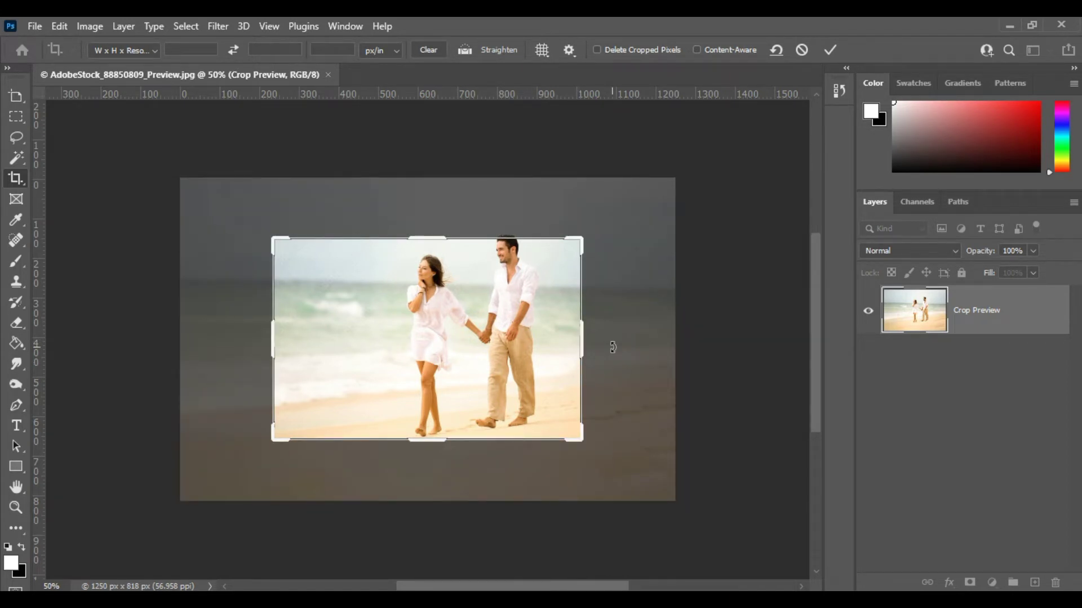
pyautogui.press('x')
pyautogui.press('x')
pyautogui.press('x')
pyautogui.press('x')
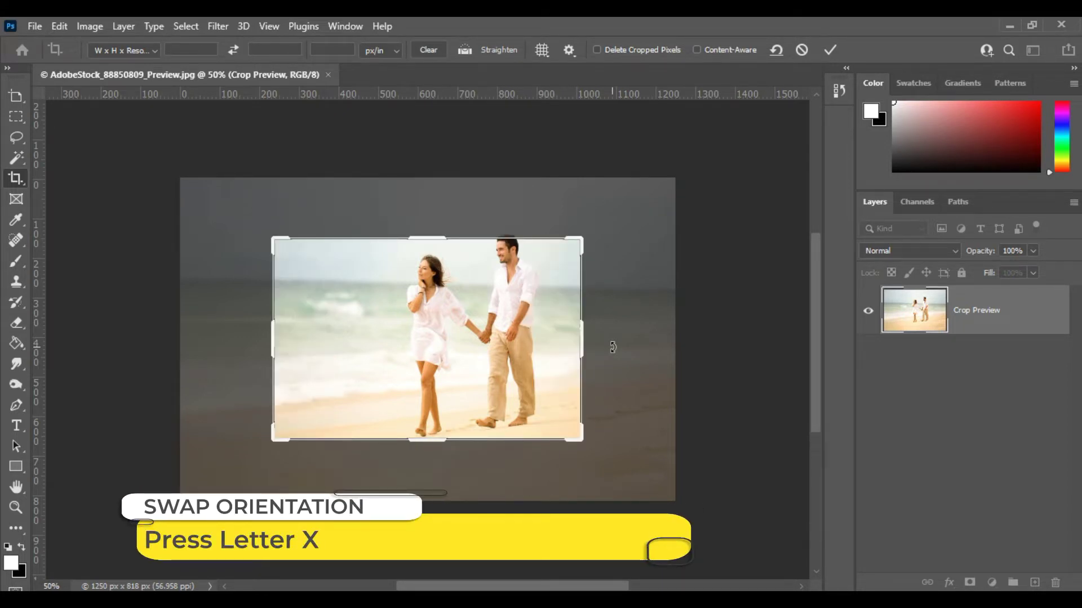
# Step: Shift the image slightly inside the crop frame and back, and try the crop in Classic Mode
pyautogui.moveTo(450, 349); pyautogui.dragTo(457, 349)
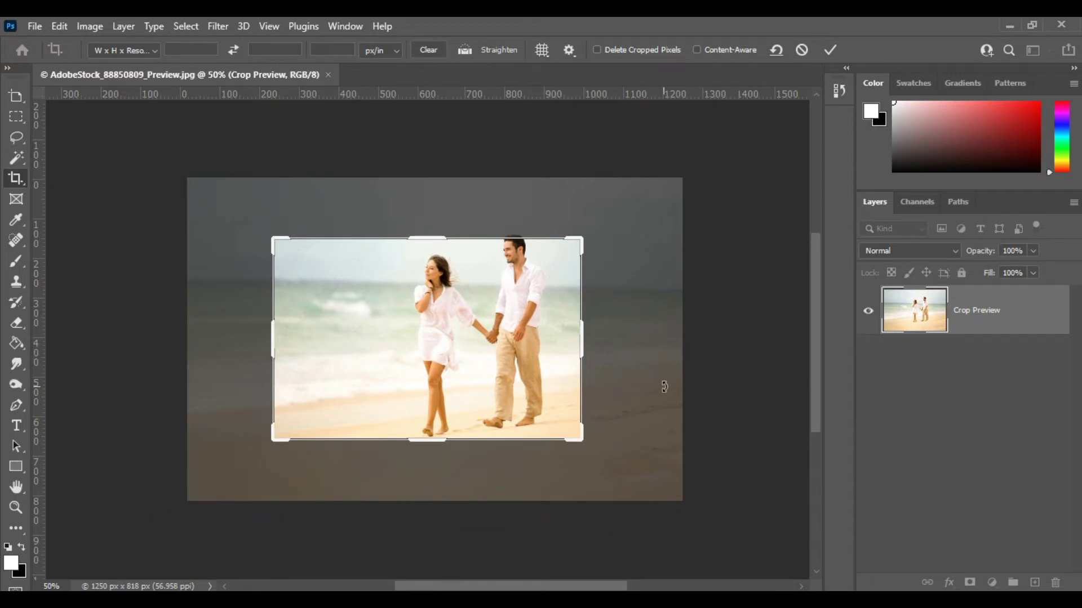
pyautogui.moveTo(448, 344)
pyautogui.mouseDown()
pyautogui.moveTo(467, 341)
pyautogui.moveTo(422, 345)
pyautogui.moveTo(476, 346)
pyautogui.moveTo(415, 347)
pyautogui.moveTo(431, 356)
pyautogui.moveTo(443, 339)
pyautogui.mouseUp()
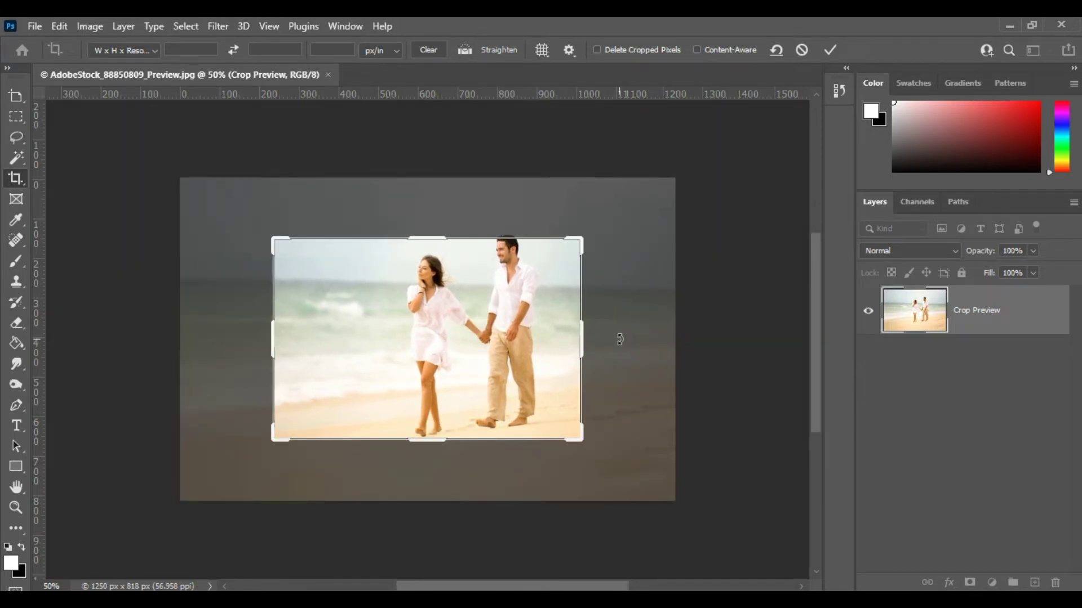
pyautogui.press('Return')
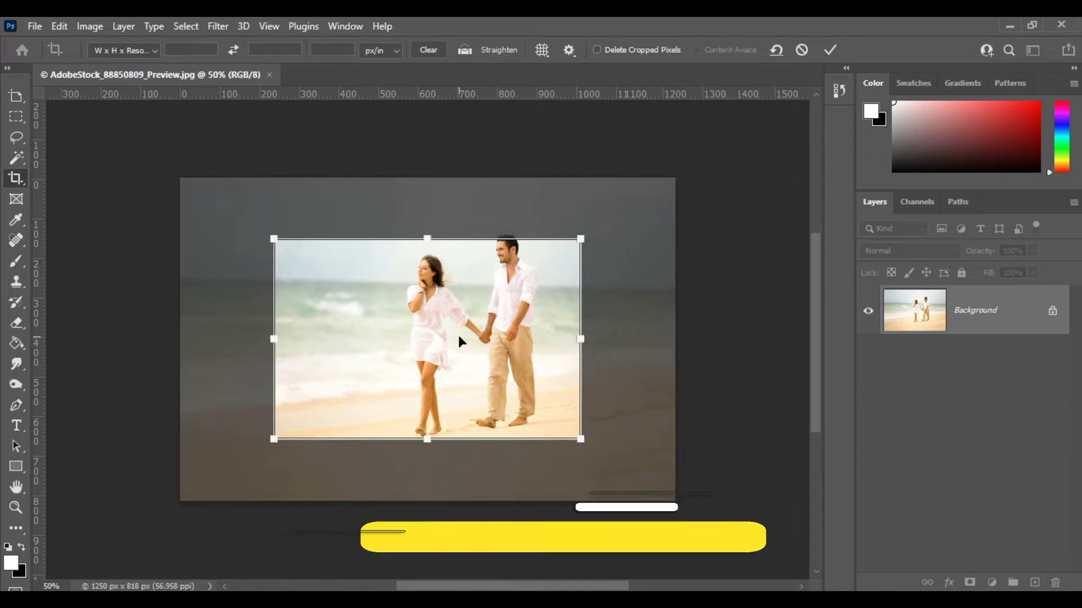
pyautogui.press('p')
pyautogui.moveTo(457, 333)
pyautogui.mouseDown()
pyautogui.moveTo(467, 371)
pyautogui.moveTo(420, 331)
pyautogui.moveTo(459, 332)
pyautogui.moveTo(464, 322)
pyautogui.moveTo(459, 337)
pyautogui.mouseUp()
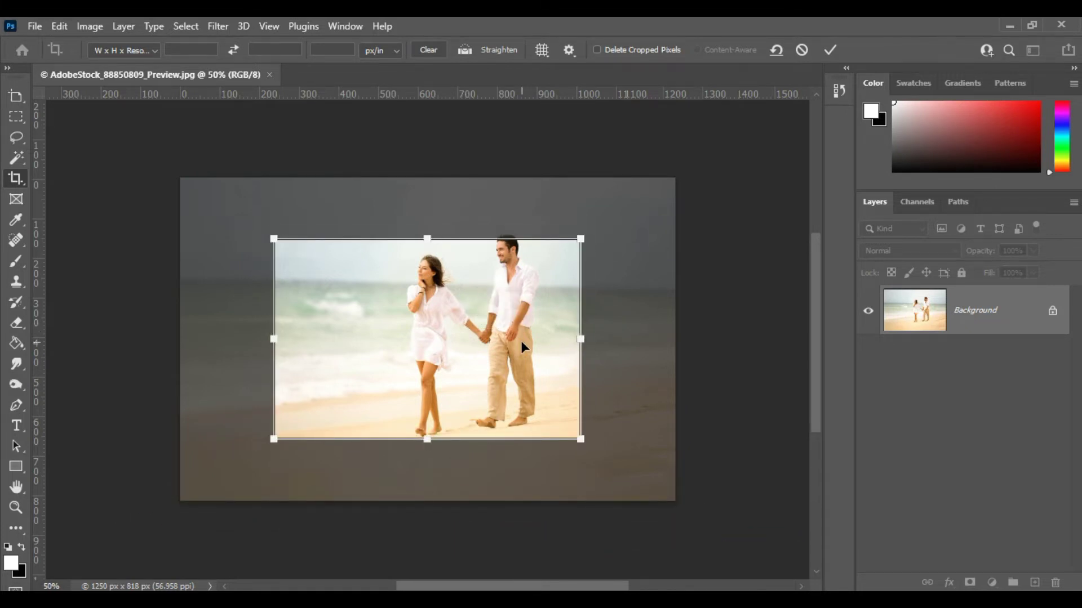
pyautogui.press('p')
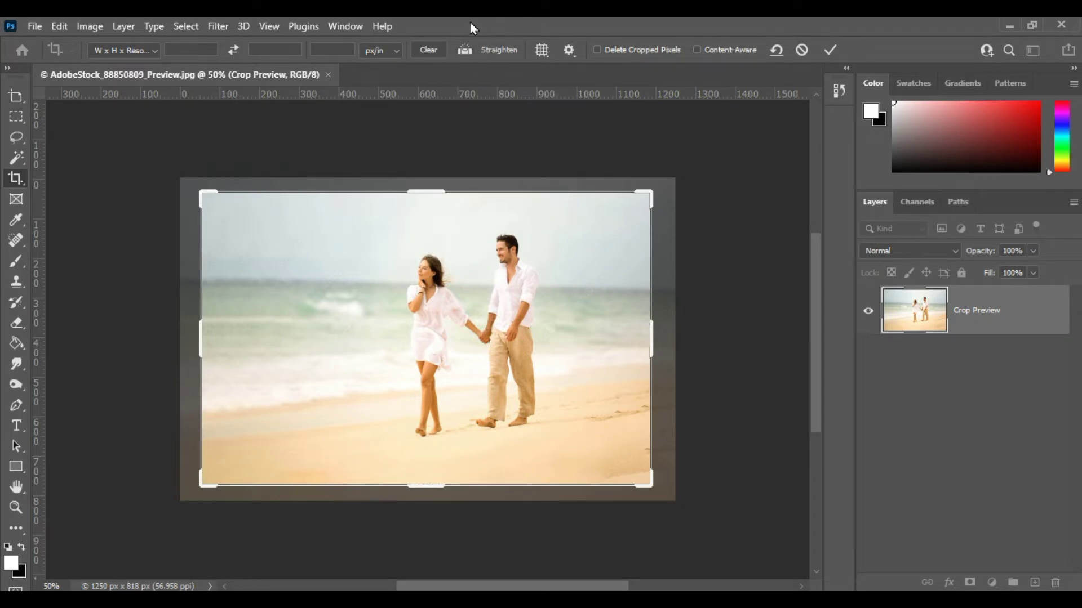
# Step: Straighten the photo along the sea horizon and cancel the crop
pyautogui.click(465, 51)
pyautogui.press('ctrl')
pyautogui.moveTo(204, 279); pyautogui.dragTo(410, 284)
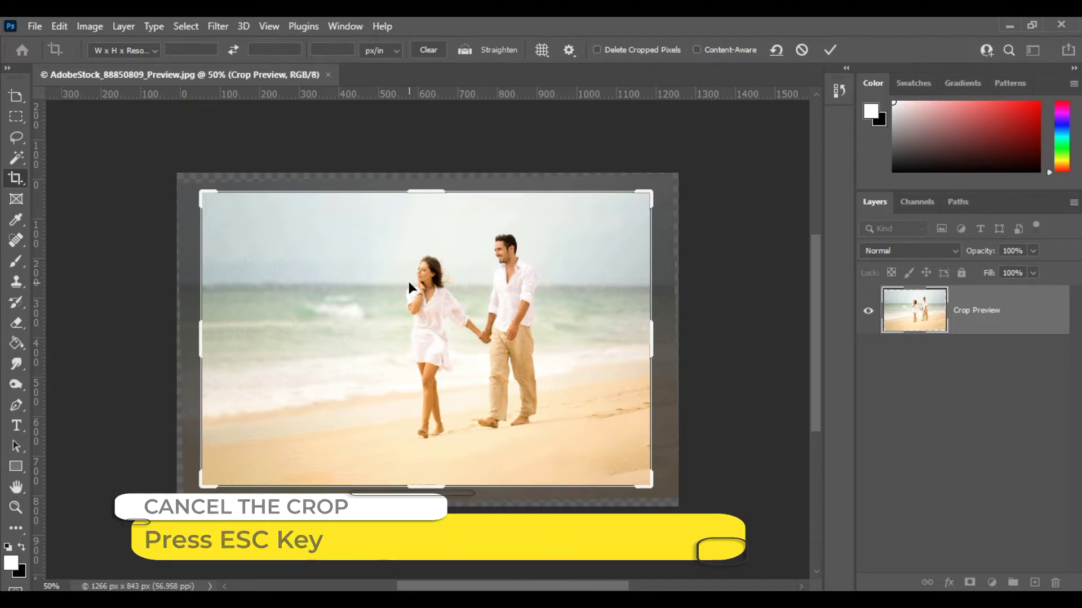
pyautogui.press('Escape')
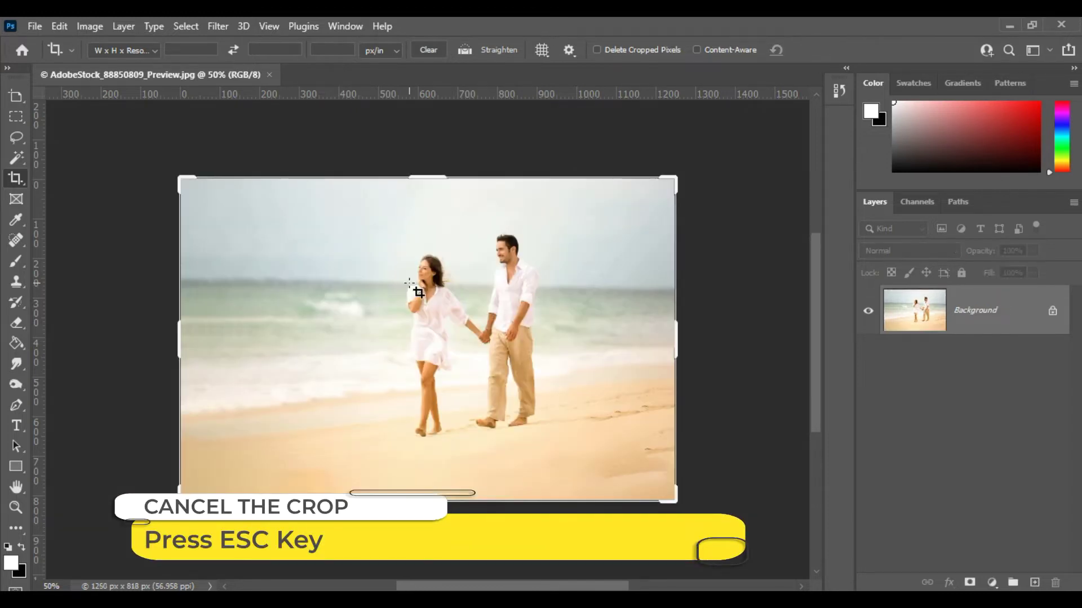
# Step: Set the Rule of Thirds crop overlay to Always Show Overlay and start a crop preview of the full image
pyautogui.click(547, 53)
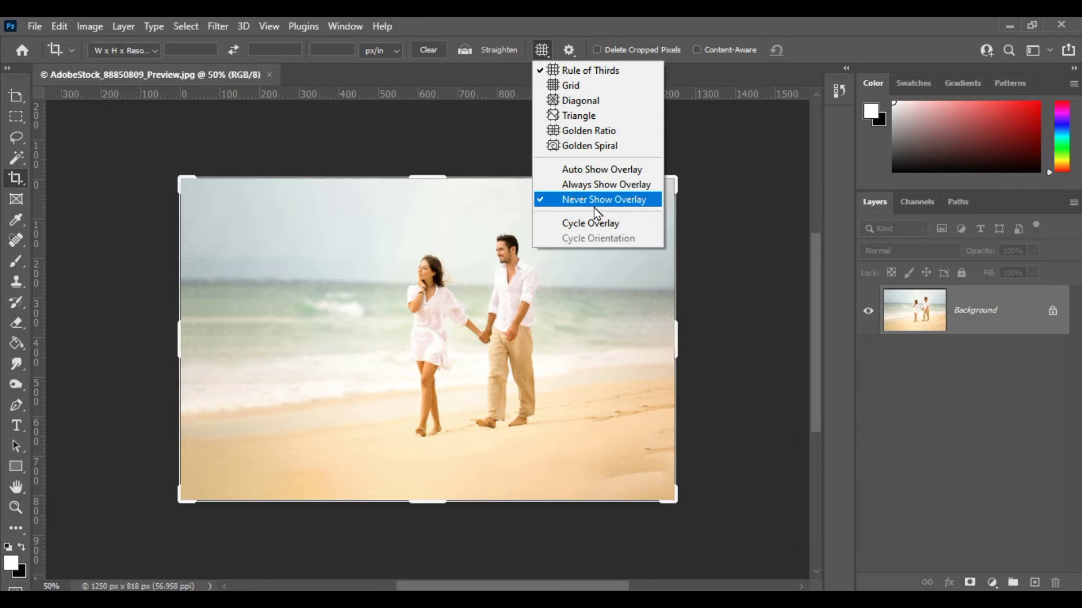
pyautogui.click(602, 185)
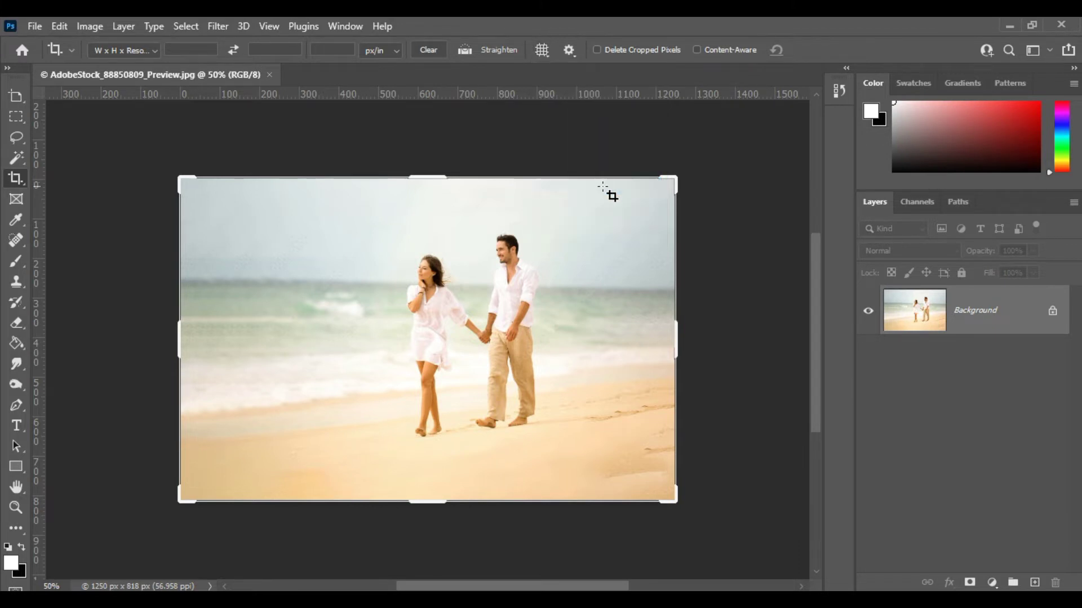
pyautogui.click(676, 337)
pyautogui.moveTo(676, 338); pyautogui.dragTo(676, 300)
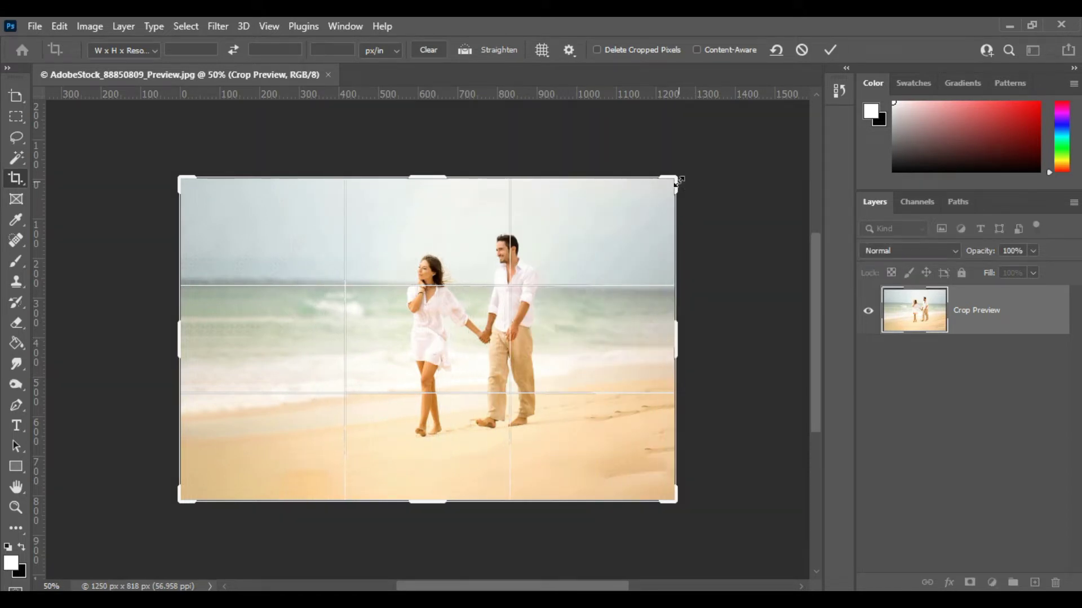
# Step: Try the Auto Show Overlay and Never Show Overlay options, testing each by adjusting the crop frame's lower-right corner
pyautogui.click(542, 49)
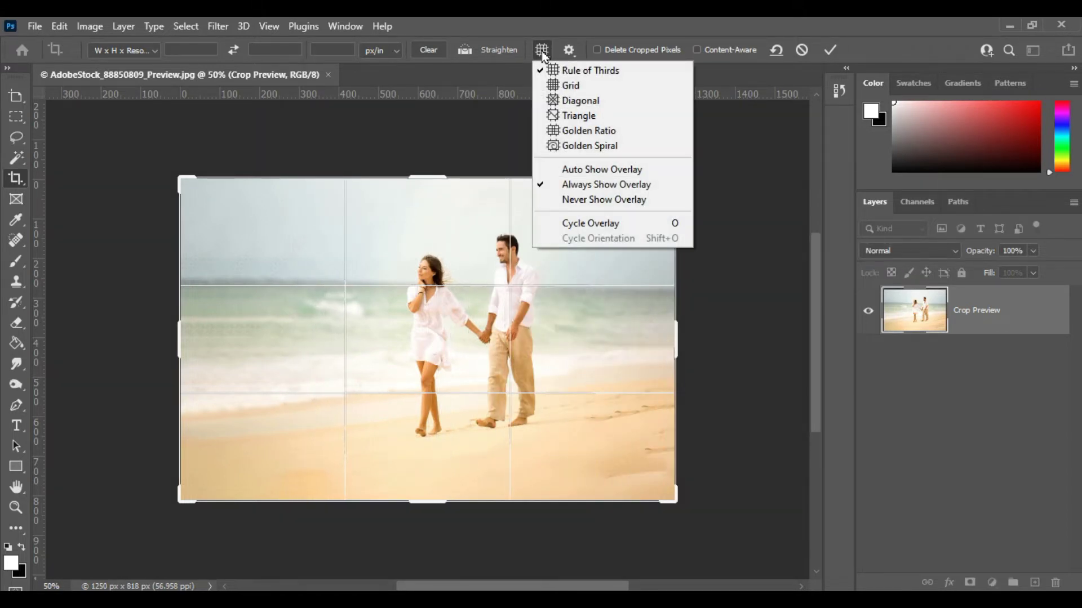
pyautogui.click(605, 171)
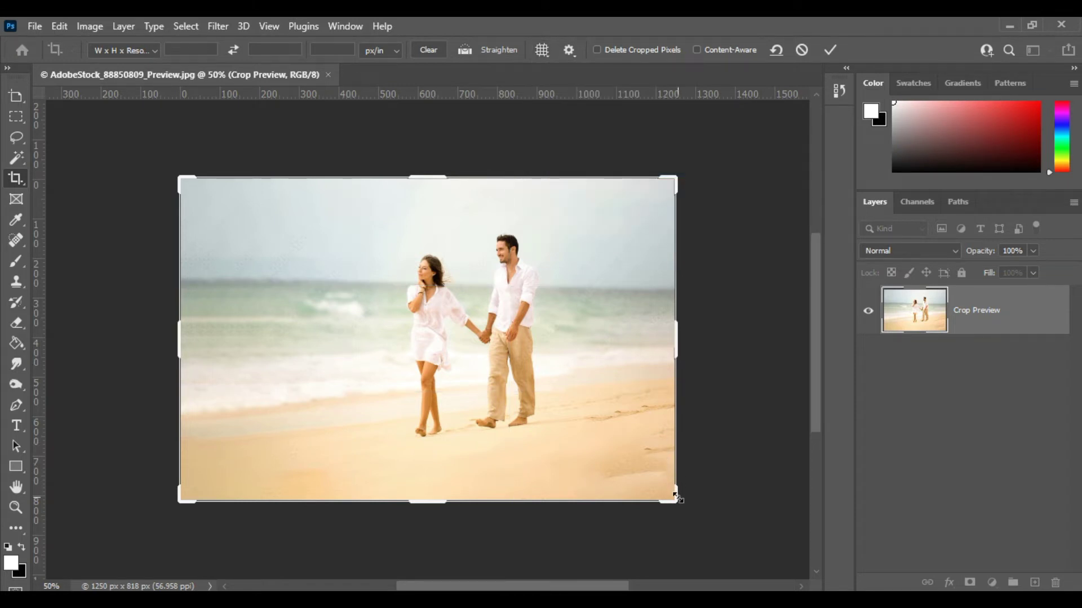
pyautogui.moveTo(676, 497)
pyautogui.mouseDown()
pyautogui.moveTo(597, 435)
pyautogui.moveTo(519, 435)
pyautogui.moveTo(544, 451)
pyautogui.moveTo(617, 457)
pyautogui.moveTo(675, 499)
pyautogui.mouseUp()
pyautogui.click(542, 50)
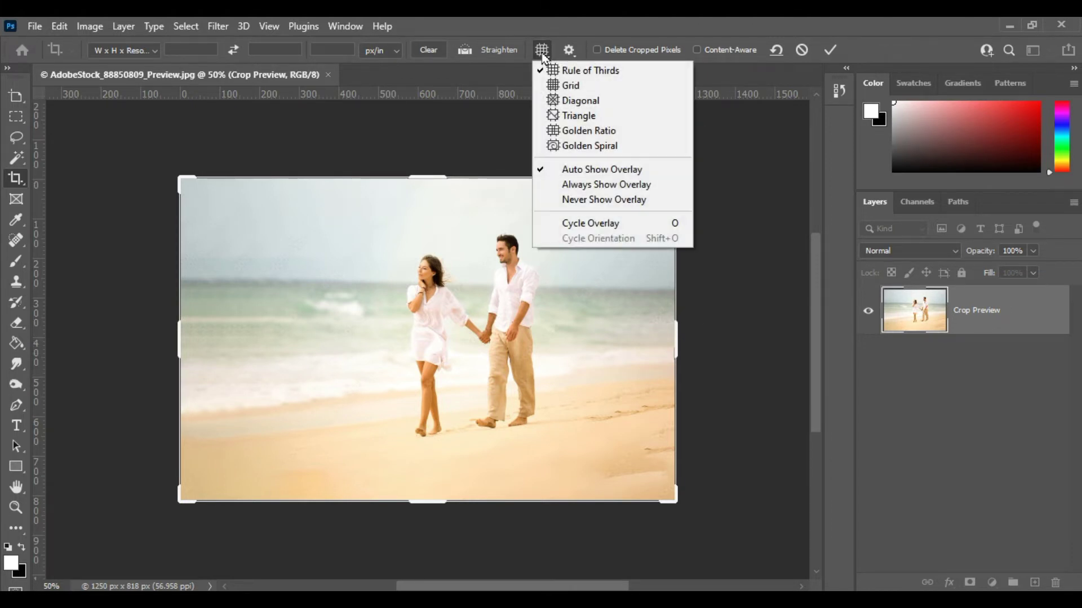
pyautogui.click(576, 199)
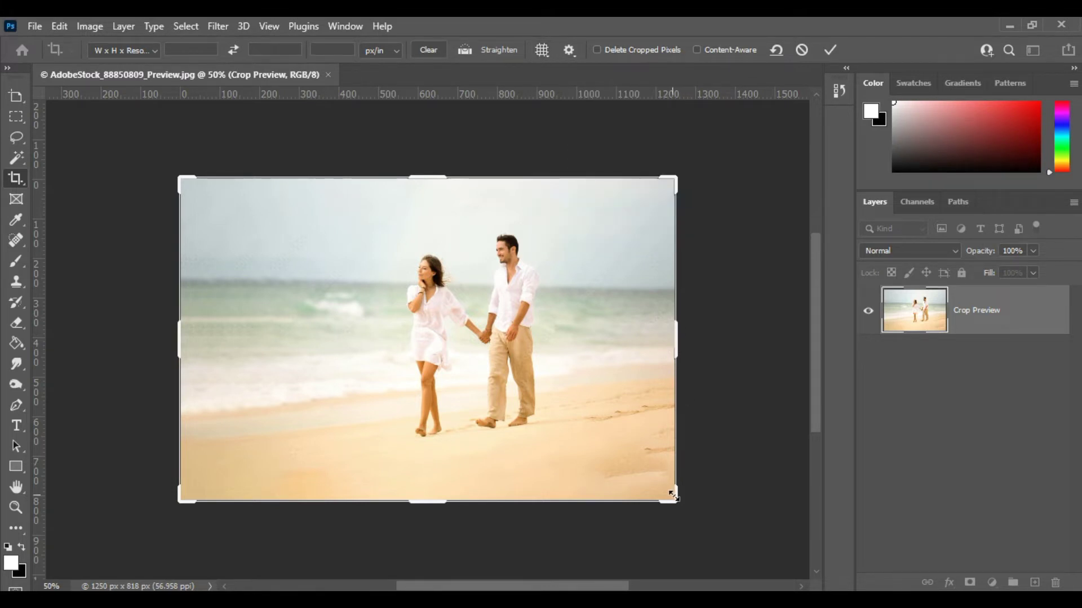
pyautogui.moveTo(669, 495)
pyautogui.mouseDown()
pyautogui.moveTo(503, 401)
pyautogui.moveTo(606, 466)
pyautogui.moveTo(645, 472)
pyautogui.moveTo(673, 498)
pyautogui.mouseUp()
# Step: Set the crop guides to Always Show Overlay and cycle through the overlay types to Triangle
pyautogui.click(544, 51)
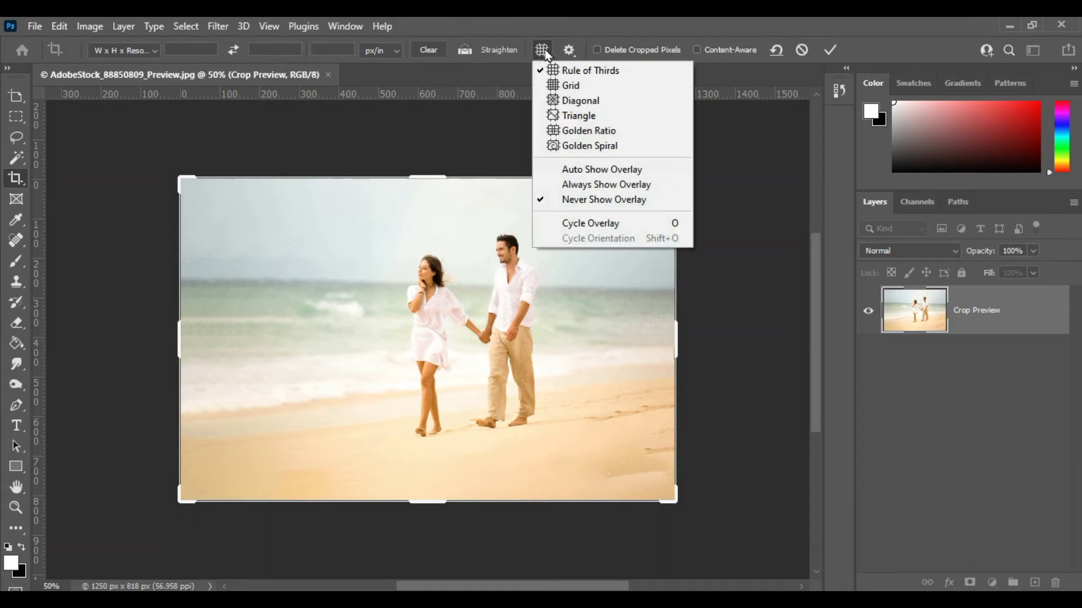
pyautogui.click(589, 184)
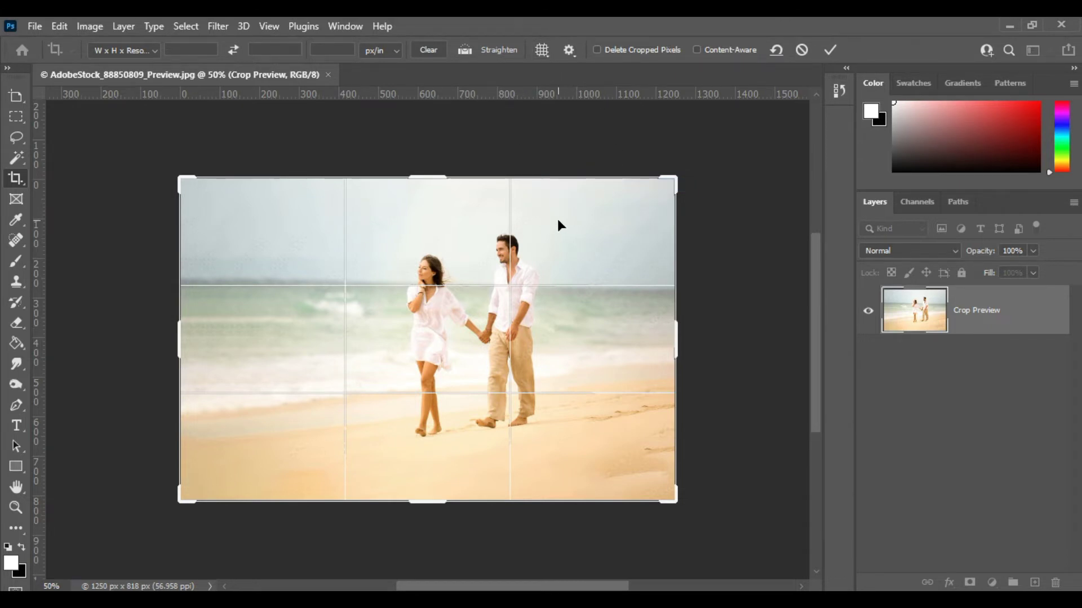
pyautogui.press('o')
pyautogui.press('o')
pyautogui.press('o')
pyautogui.press('o')
pyautogui.press('o')
pyautogui.press('o')
pyautogui.press('o')
pyautogui.press('o')
pyautogui.press('o')
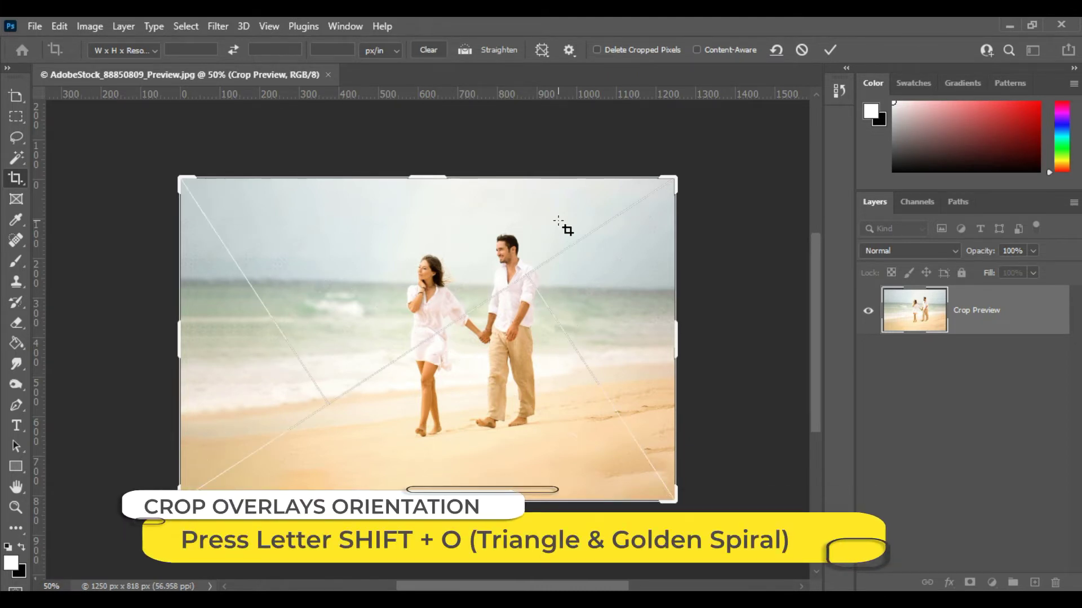
# Step: Flip the Triangle overlay, switch to Golden Spiral and cycle its orientation until the spiral's center sits at the photo's lower right
pyautogui.hotkey('shift', 'o')
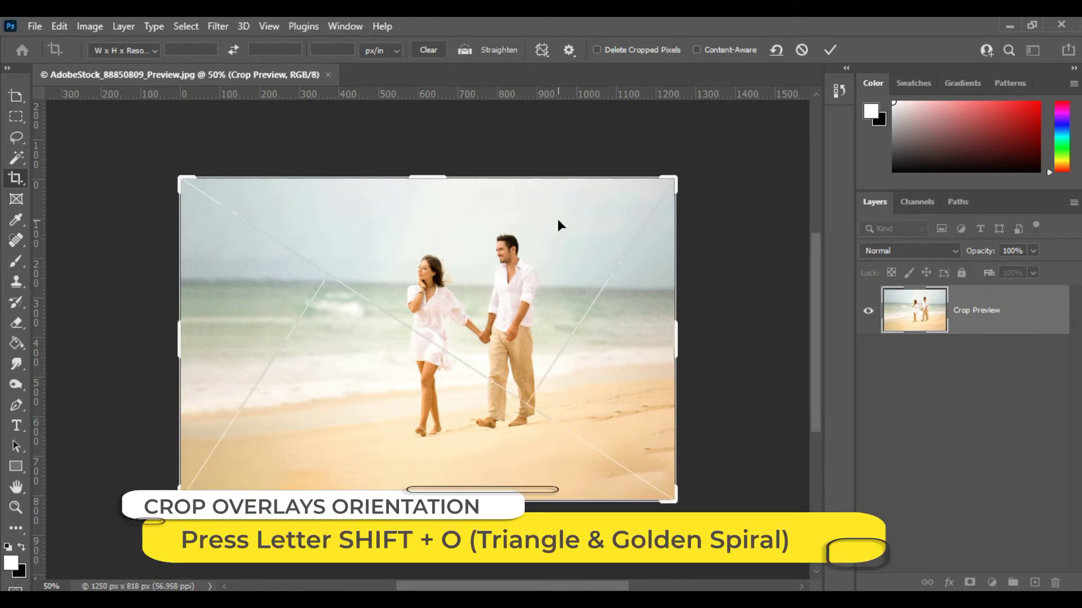
pyautogui.press('o')
pyautogui.press('o')
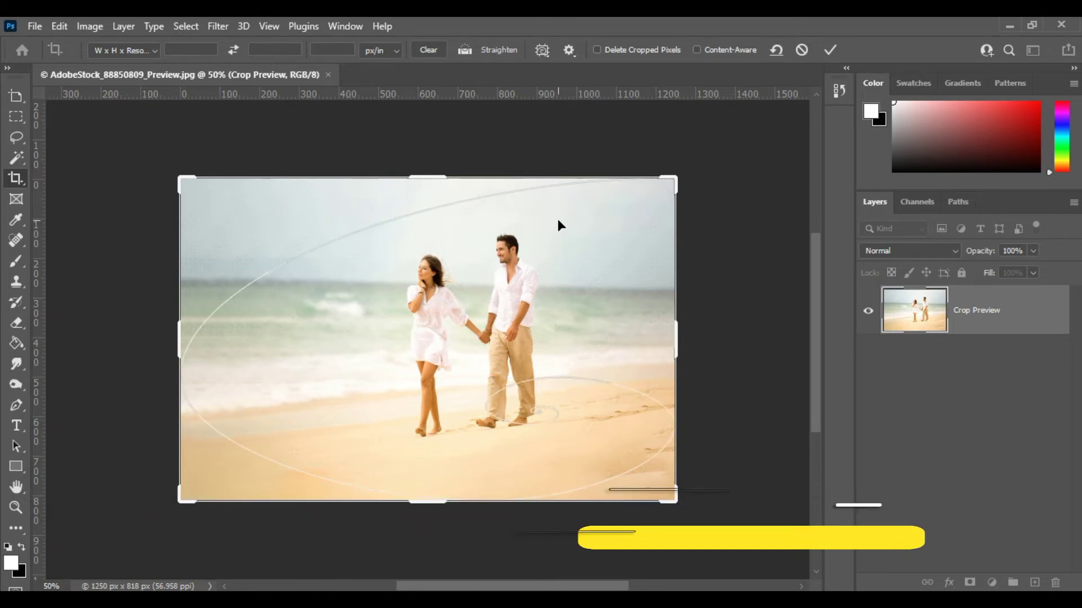
pyautogui.hotkey('shift', 'o')
pyautogui.hotkey('shift', 'o')
pyautogui.hotkey('shift', 'o')
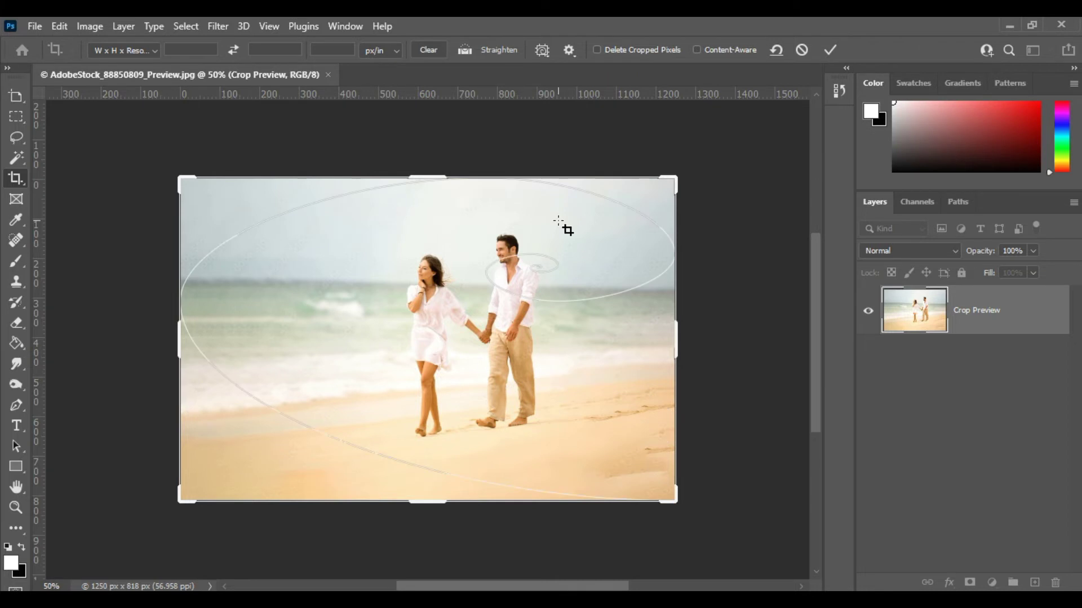
pyautogui.hotkey('shift', 'o')
pyautogui.hotkey('shift', 'o')
pyautogui.hotkey('shift', 'o')
pyautogui.hotkey('shift', 'o')
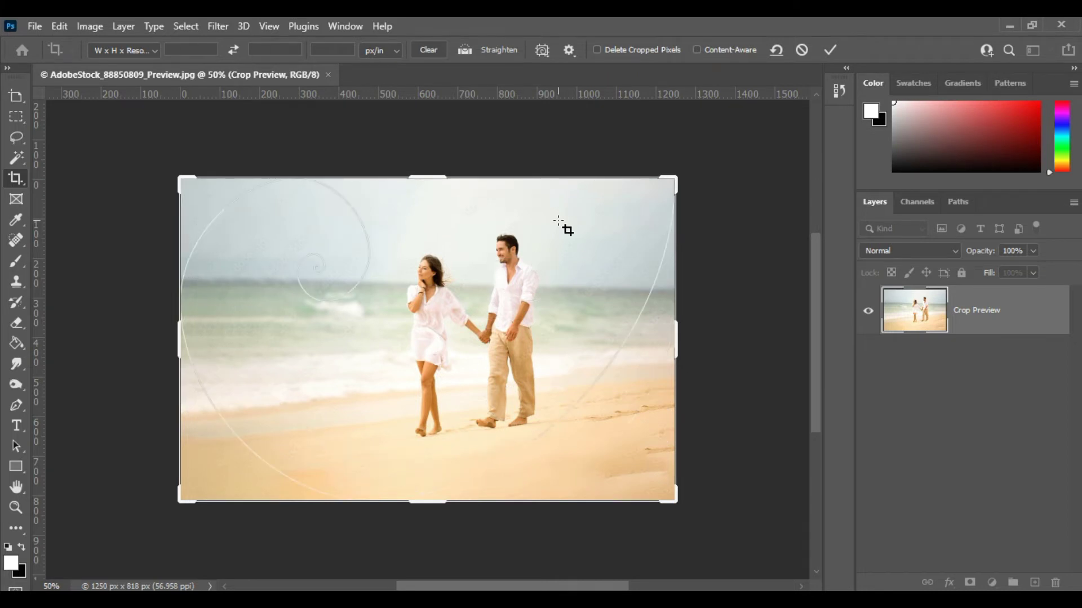
pyautogui.hotkey('shift', 'o')
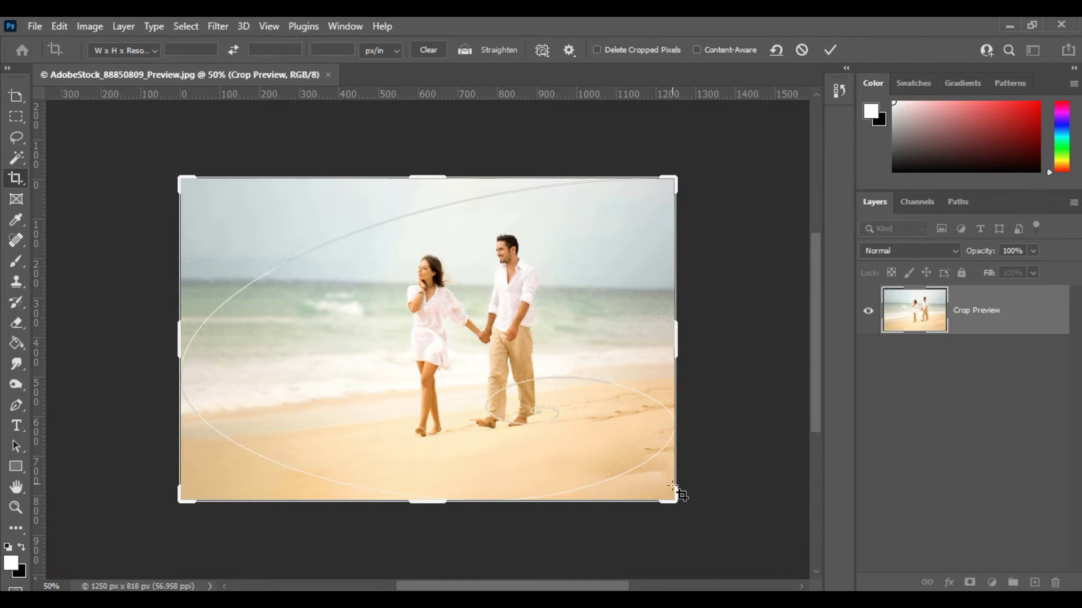
# Step: Shrink the crop frame proportionally around the couple and toggle the cropped area hidden and shown again
pyautogui.moveTo(669, 493); pyautogui.dragTo(575, 430)
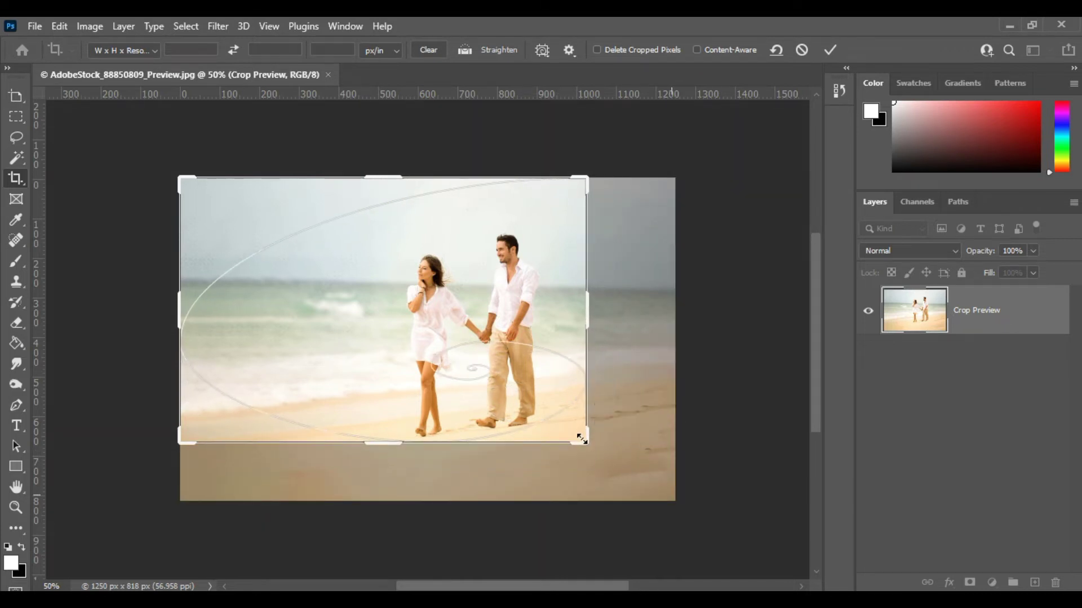
pyautogui.moveTo(180, 174); pyautogui.dragTo(274, 223)
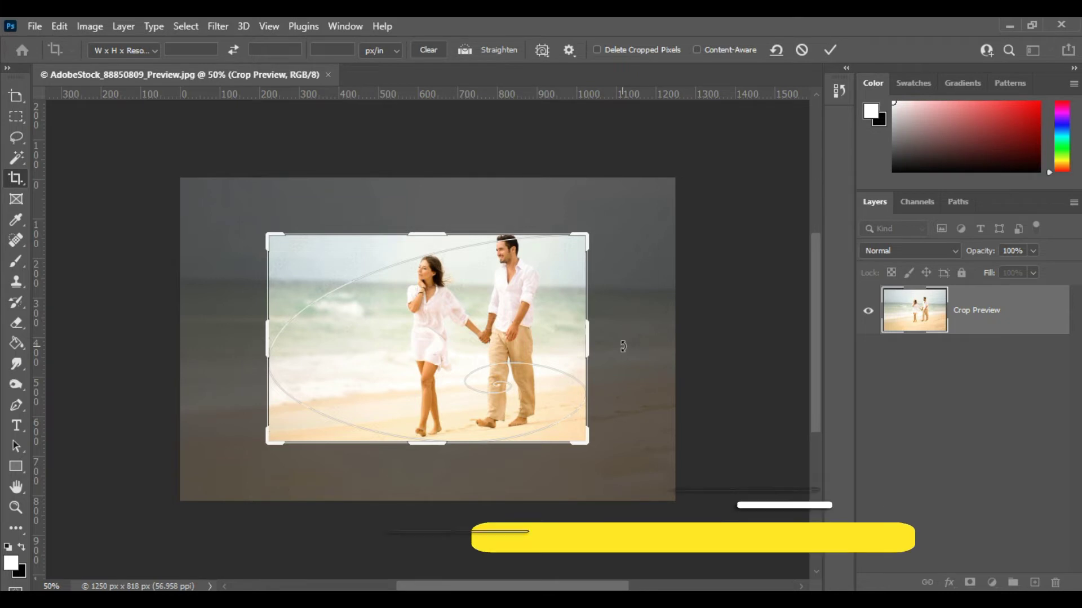
pyautogui.press('h')
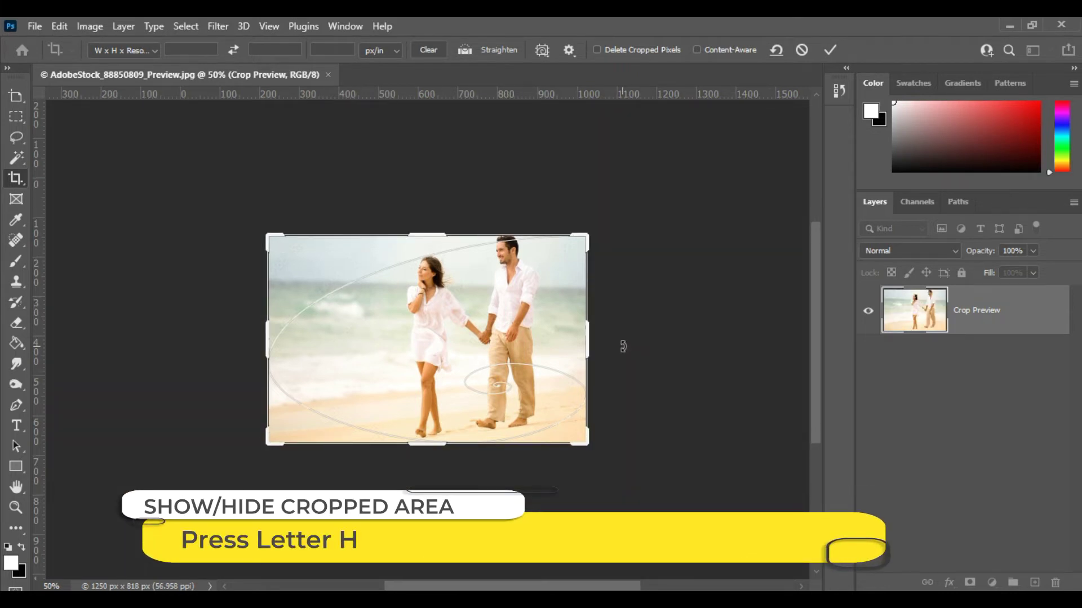
pyautogui.press('h')
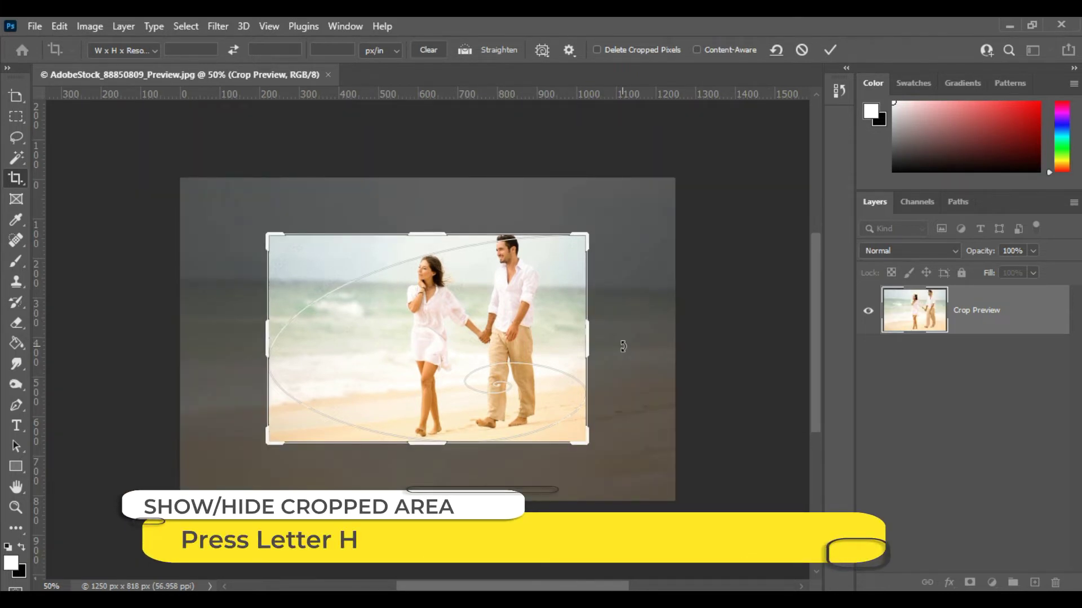
pyautogui.press('h')
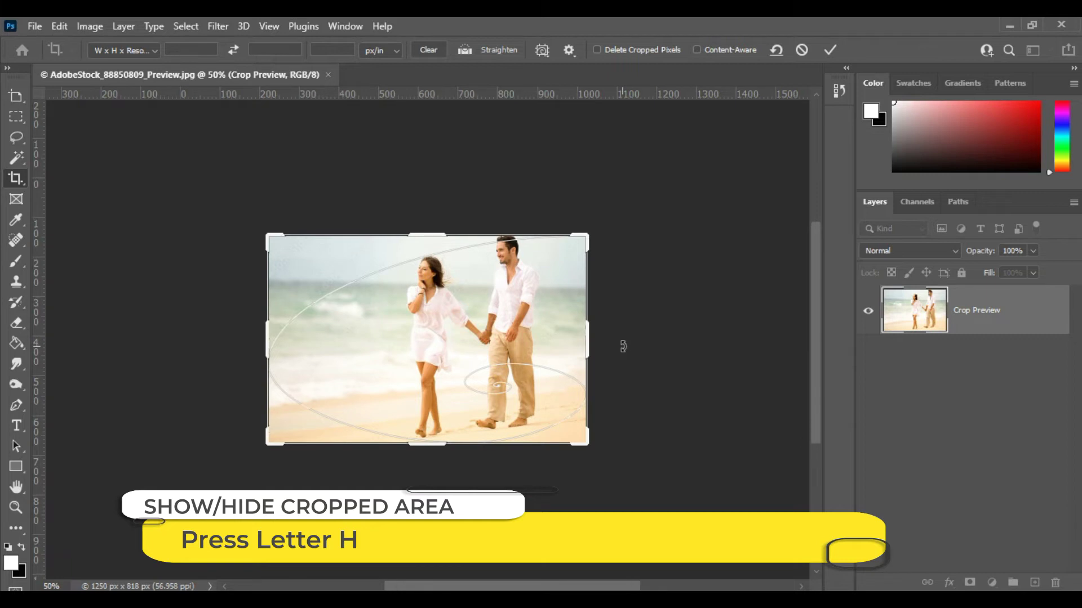
pyautogui.press('h')
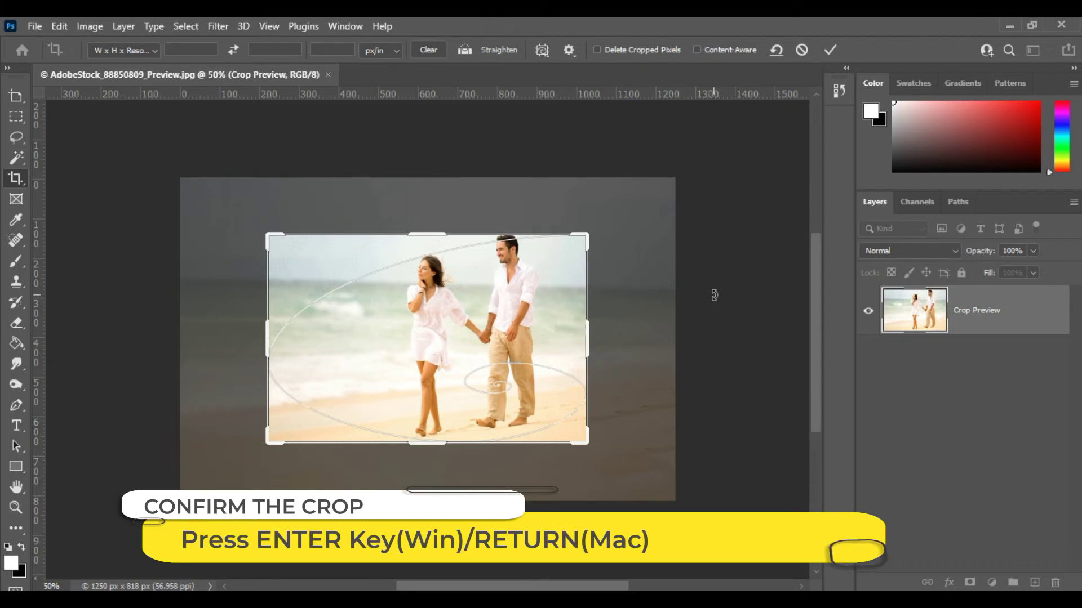
# Step: Apply the crop around the couple and undo it
pyautogui.press('Return')
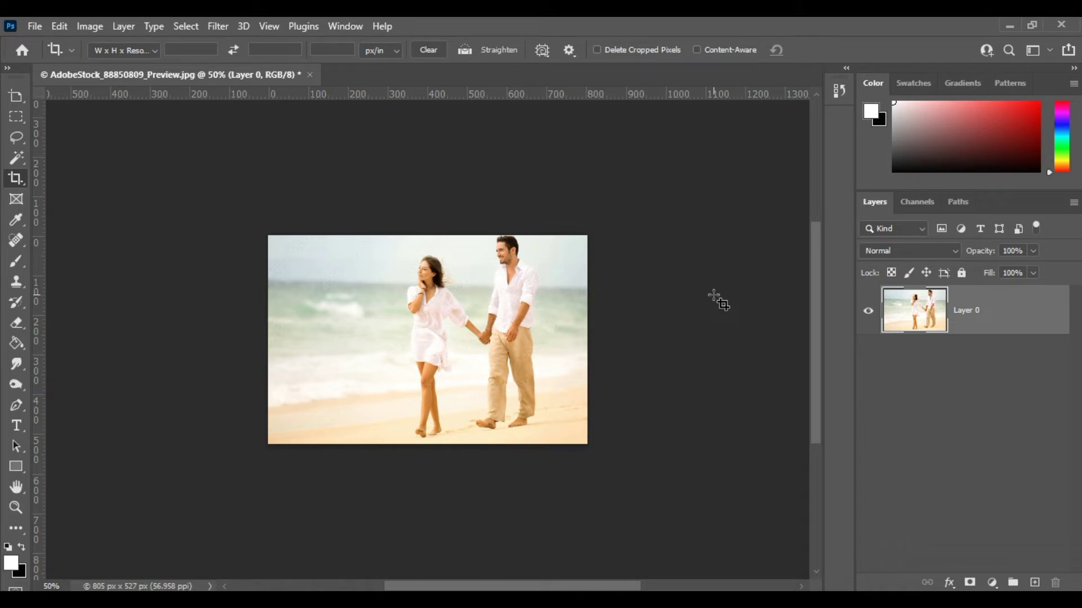
pyautogui.hotkey('ctrl', 'z')
# Step: Test Auto Center Preview by pulling the crop frame's right edge inward and returning it to the photo's edge
pyautogui.click(569, 49)
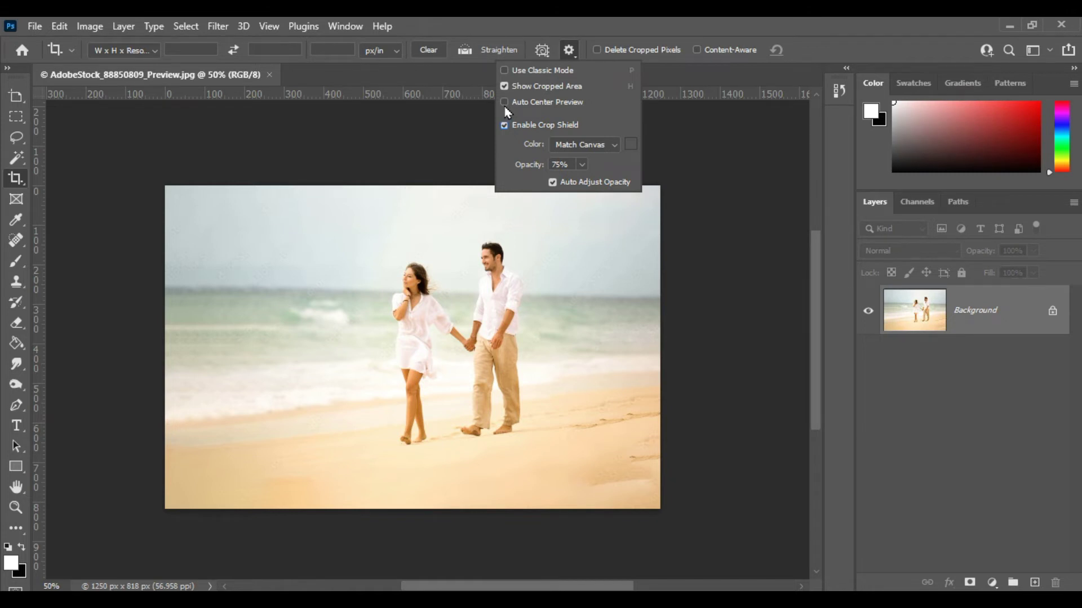
pyautogui.click(664, 351)
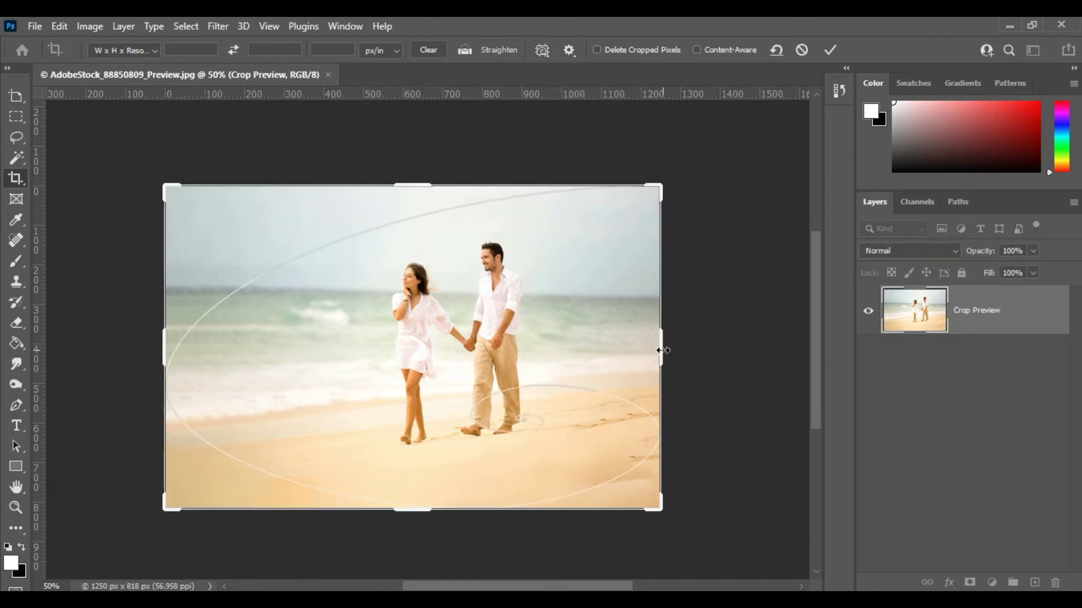
pyautogui.moveTo(664, 351); pyautogui.dragTo(585, 352)
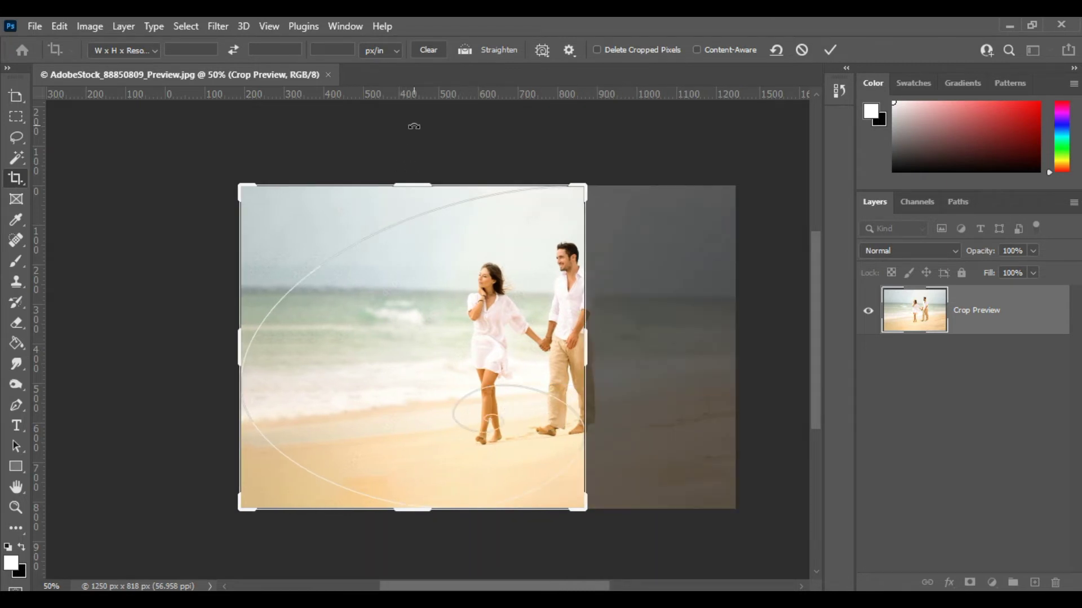
pyautogui.moveTo(585, 349); pyautogui.dragTo(660, 361)
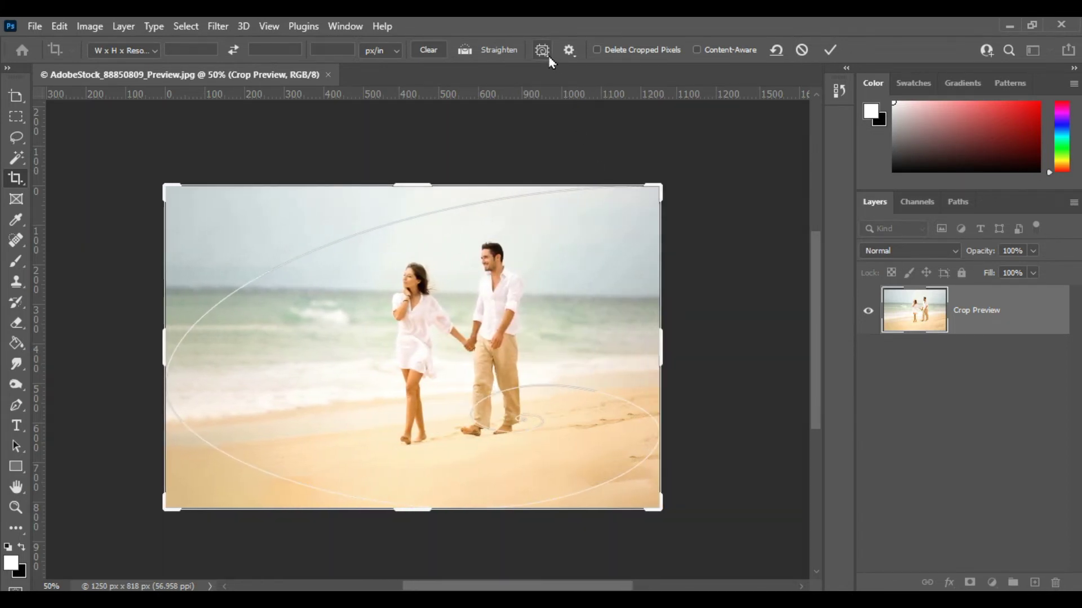
# Step: Turn off Auto Center Preview and test it by adjusting the crop frame's right edge
pyautogui.click(568, 50)
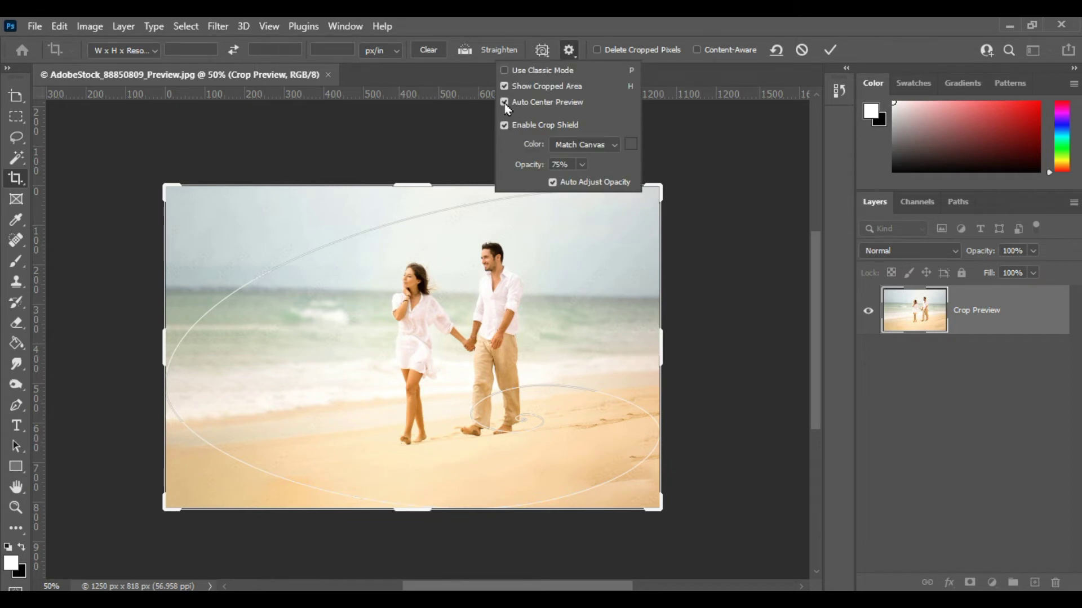
pyautogui.click(661, 349)
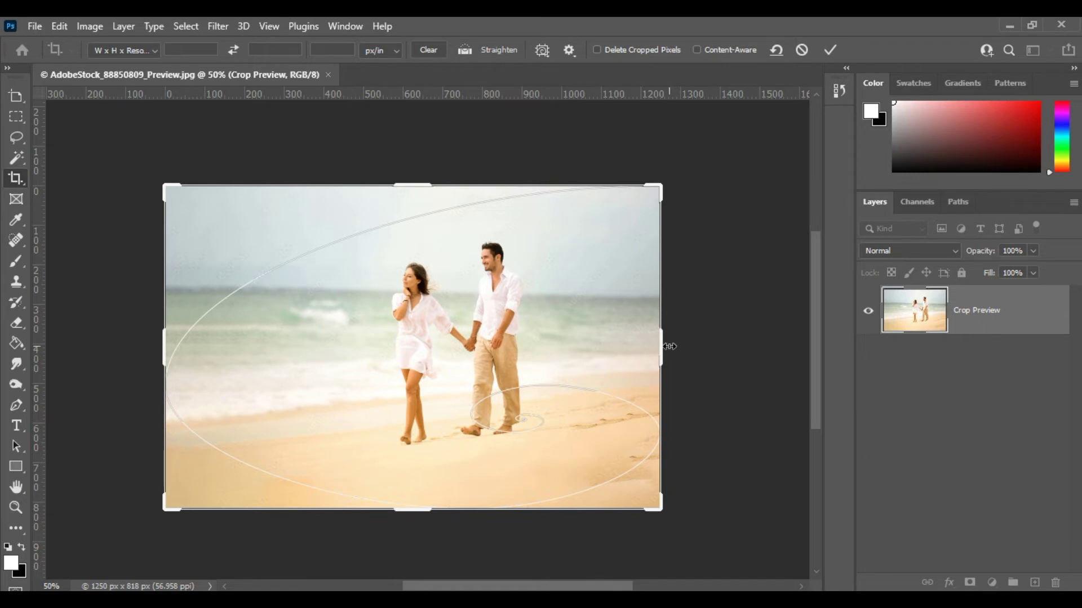
pyautogui.moveTo(659, 345)
pyautogui.mouseDown()
pyautogui.moveTo(546, 335)
pyautogui.moveTo(594, 321)
pyautogui.moveTo(437, 325)
pyautogui.moveTo(552, 325)
pyautogui.moveTo(528, 325)
pyautogui.moveTo(613, 306)
pyautogui.moveTo(526, 311)
pyautogui.moveTo(657, 335)
pyautogui.mouseUp()
# Step: Turn off the crop shield, test it by adjusting the frame's right edge, and enable the shield again
pyautogui.click(569, 50)
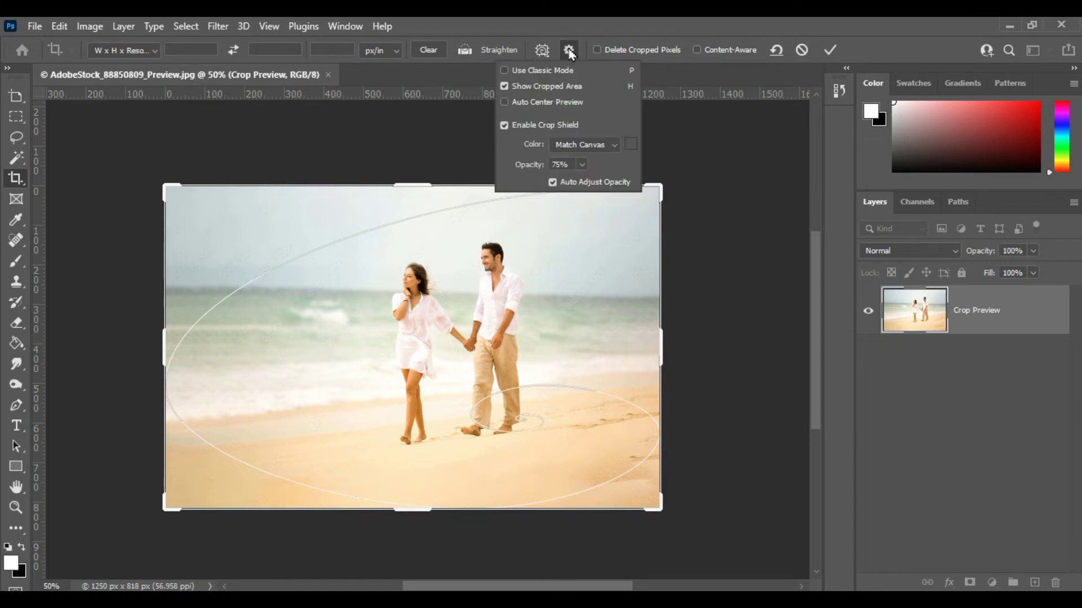
pyautogui.click(505, 126)
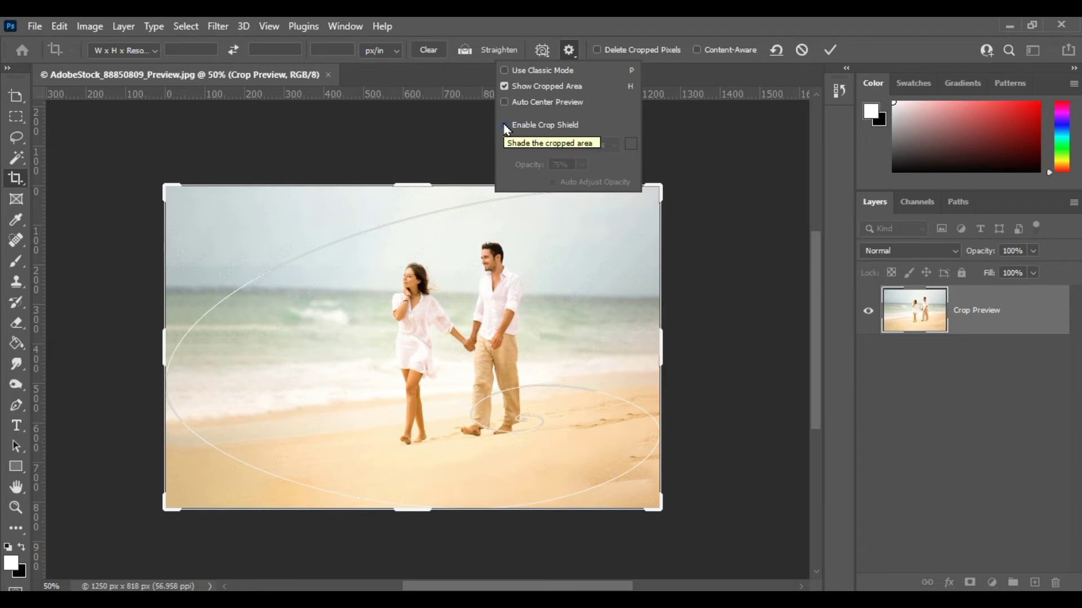
pyautogui.moveTo(646, 346)
pyautogui.mouseDown()
pyautogui.moveTo(526, 336)
pyautogui.moveTo(661, 337)
pyautogui.mouseUp()
pyautogui.click(569, 50)
pyautogui.click(510, 125)
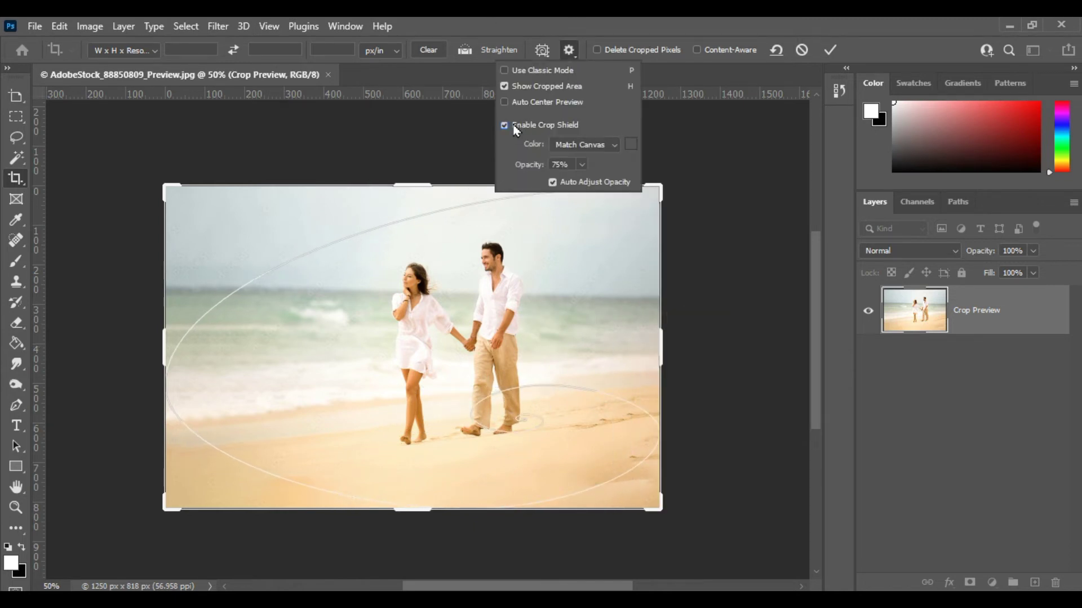
# Step: Set the crop shield to a custom red, f31010, and pull the frame's right edge in close to the man
pyautogui.click(614, 146)
pyautogui.click(575, 172)
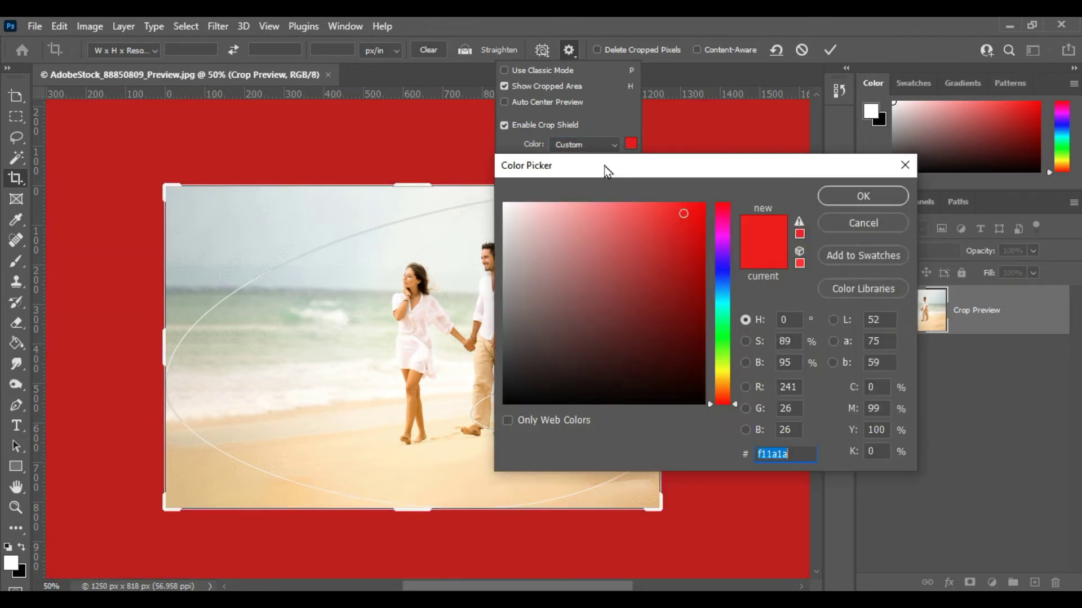
pyautogui.click(691, 211)
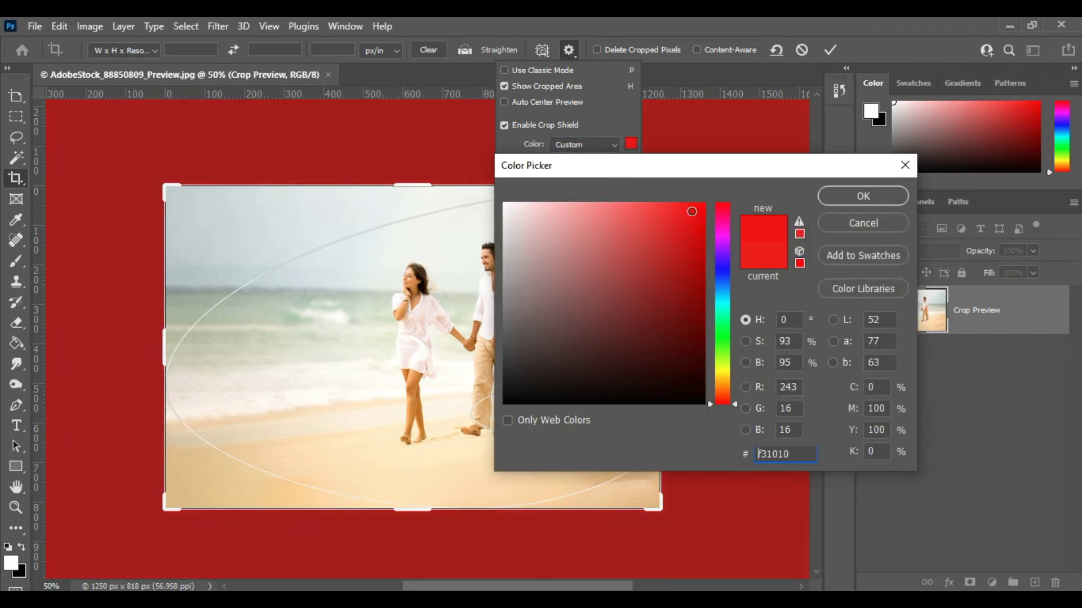
pyautogui.click(845, 200)
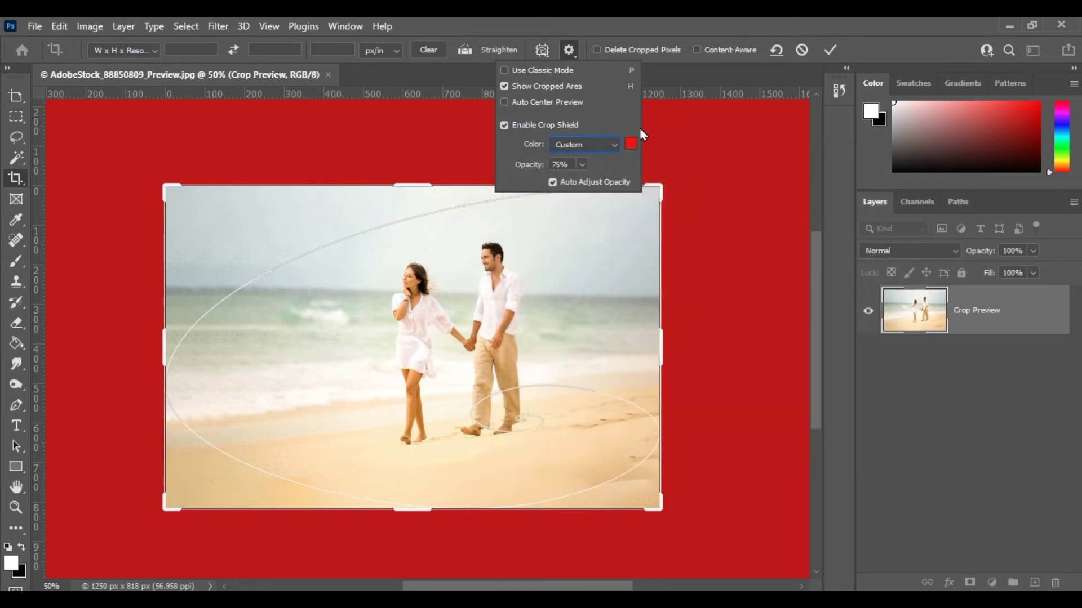
pyautogui.moveTo(662, 345); pyautogui.dragTo(536, 357)
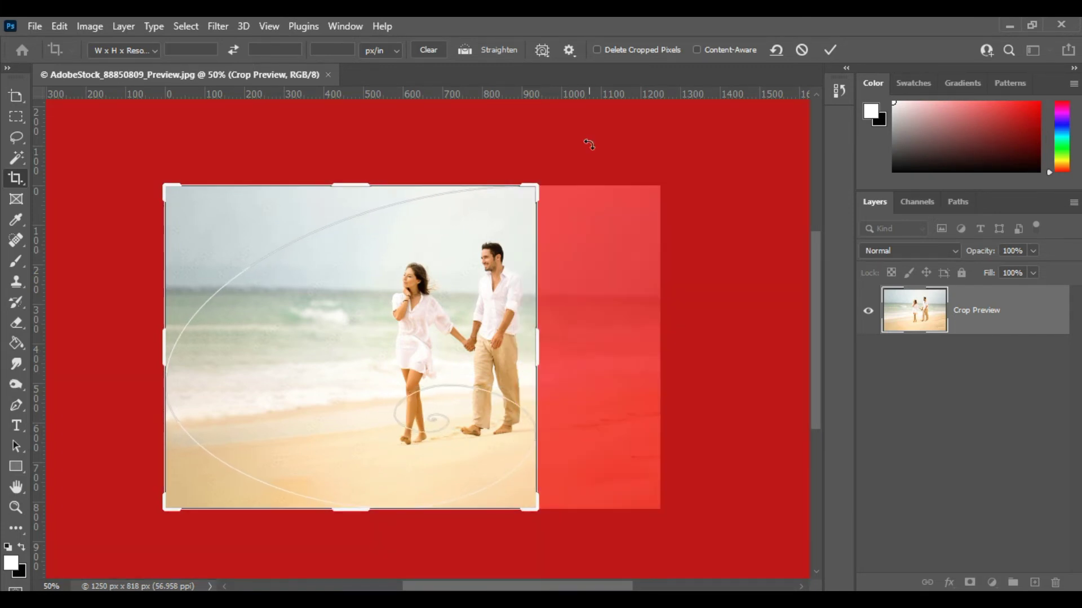
# Step: Toggle Auto Adjust Opacity, raise the crop shield opacity to 100%, and narrow the crop frame to about 916 px wide
pyautogui.click(568, 50)
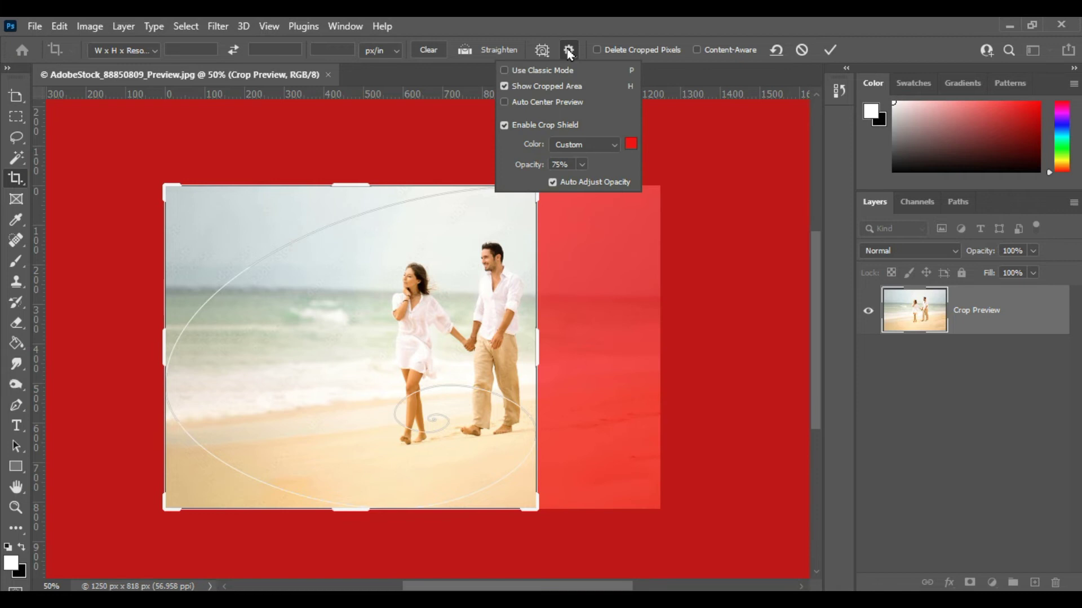
pyautogui.click(552, 182)
pyautogui.click(583, 165)
pyautogui.click(582, 165)
pyautogui.click(583, 165)
pyautogui.moveTo(586, 186); pyautogui.dragTo(605, 181)
pyautogui.moveTo(552, 345); pyautogui.dragTo(525, 357)
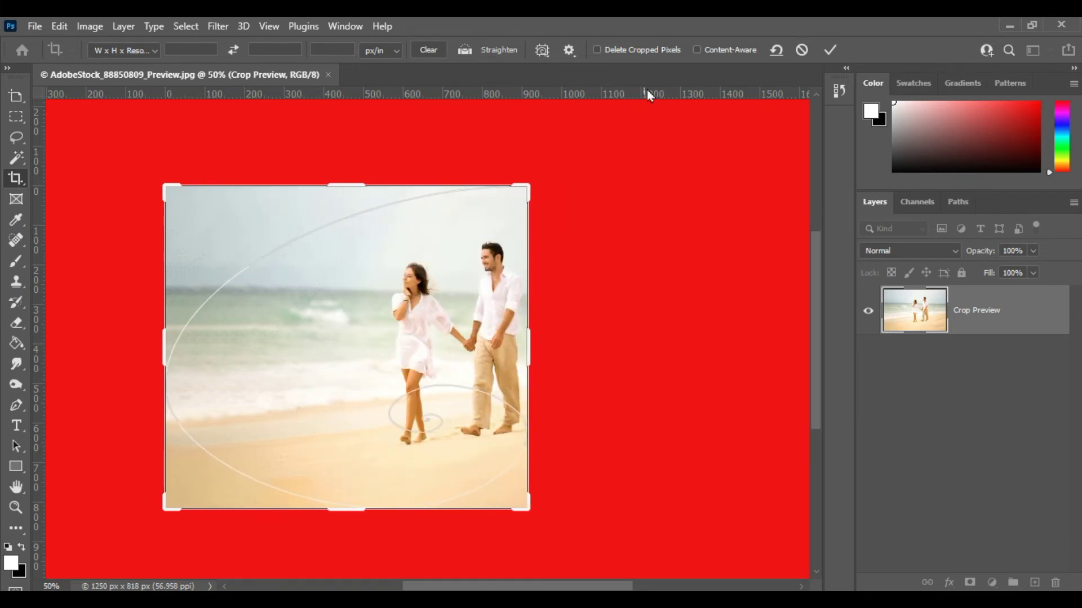
# Step: Set the crop shield opacity to 75% and close the crop options
pyautogui.click(570, 51)
pyautogui.click(581, 164)
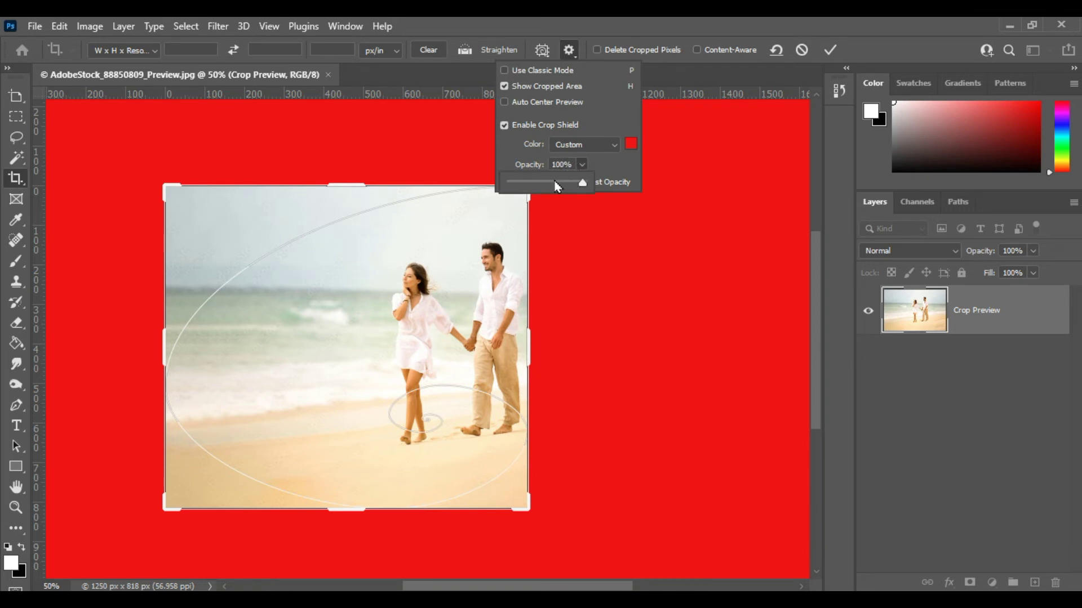
pyautogui.moveTo(582, 182)
pyautogui.mouseDown()
pyautogui.moveTo(550, 183)
pyautogui.moveTo(568, 186)
pyautogui.mouseUp()
pyautogui.moveTo(565, 181); pyautogui.dragTo(564, 182)
pyautogui.click(617, 165)
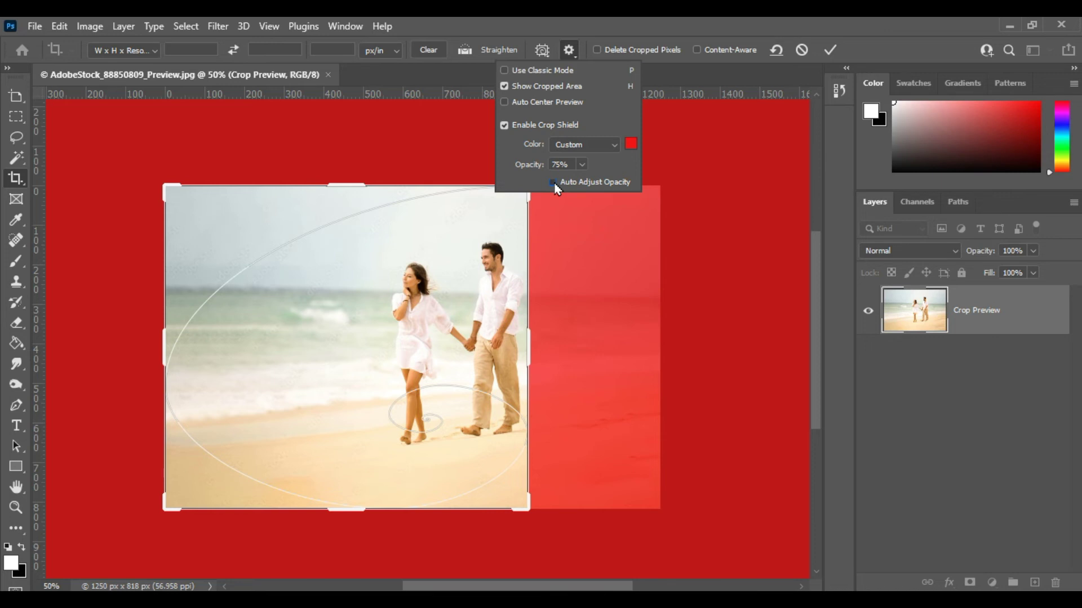
pyautogui.click(618, 24)
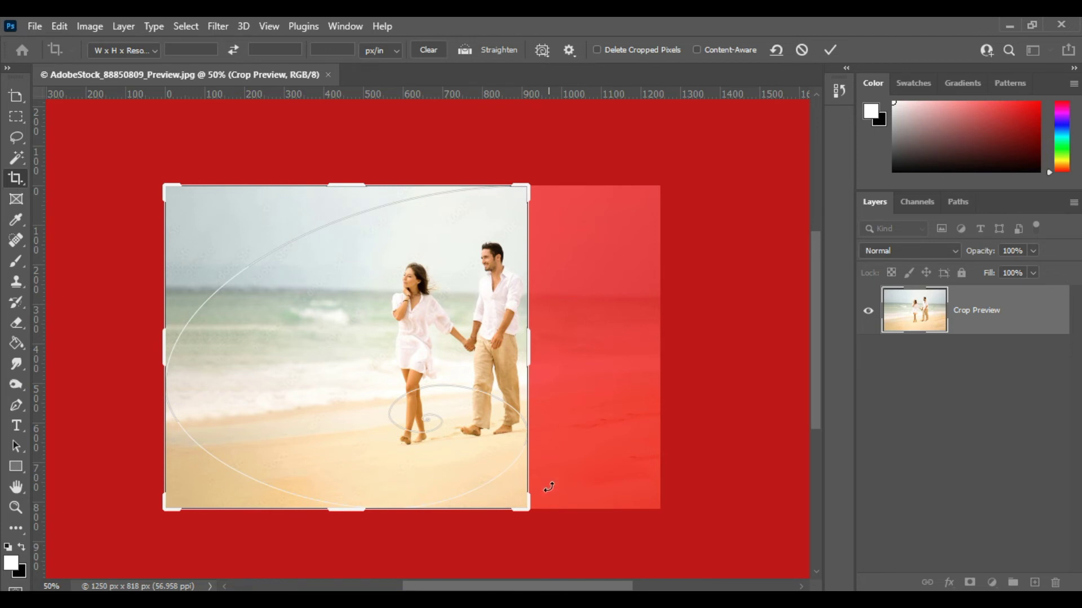
# Step: Apply the crop with Delete Cropped Pixels enabled and extend a new frame's right edge to about 1292 px wide
pyautogui.click(597, 50)
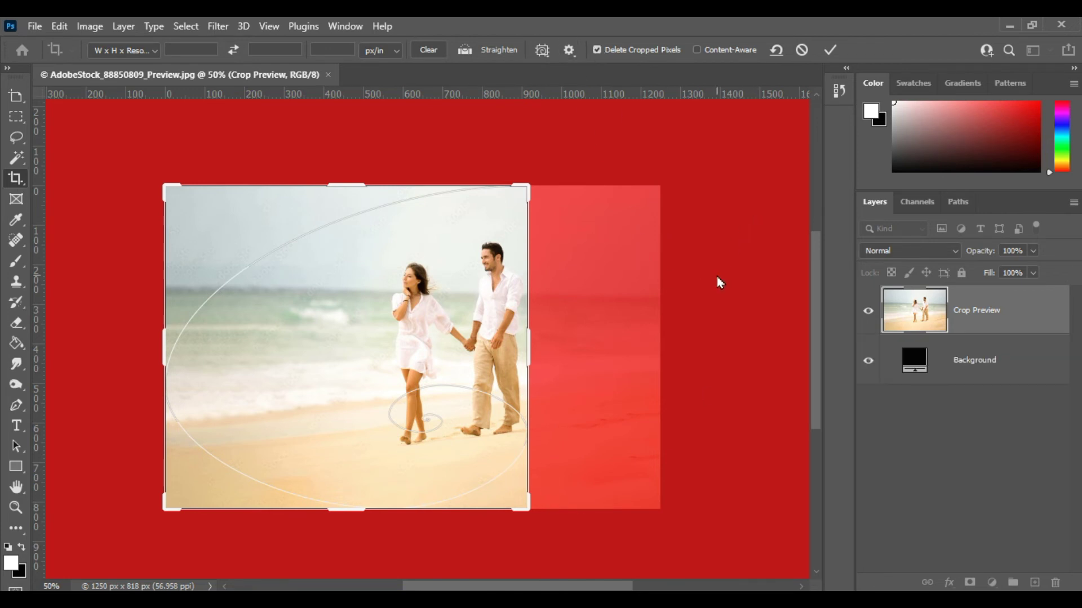
pyautogui.click(831, 51)
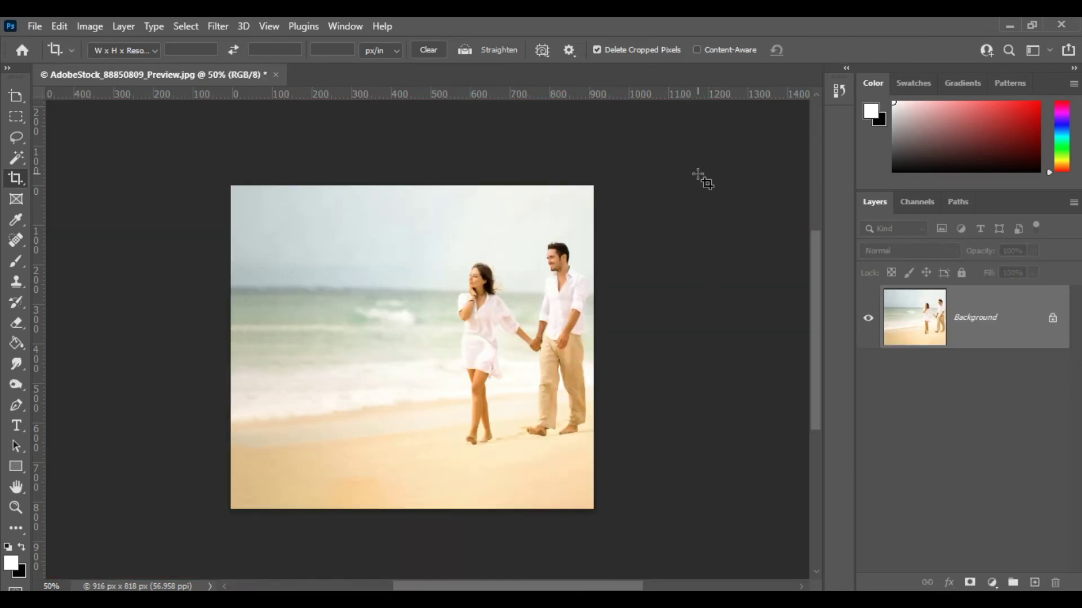
pyautogui.click(384, 231)
pyautogui.moveTo(595, 347); pyautogui.dragTo(743, 324)
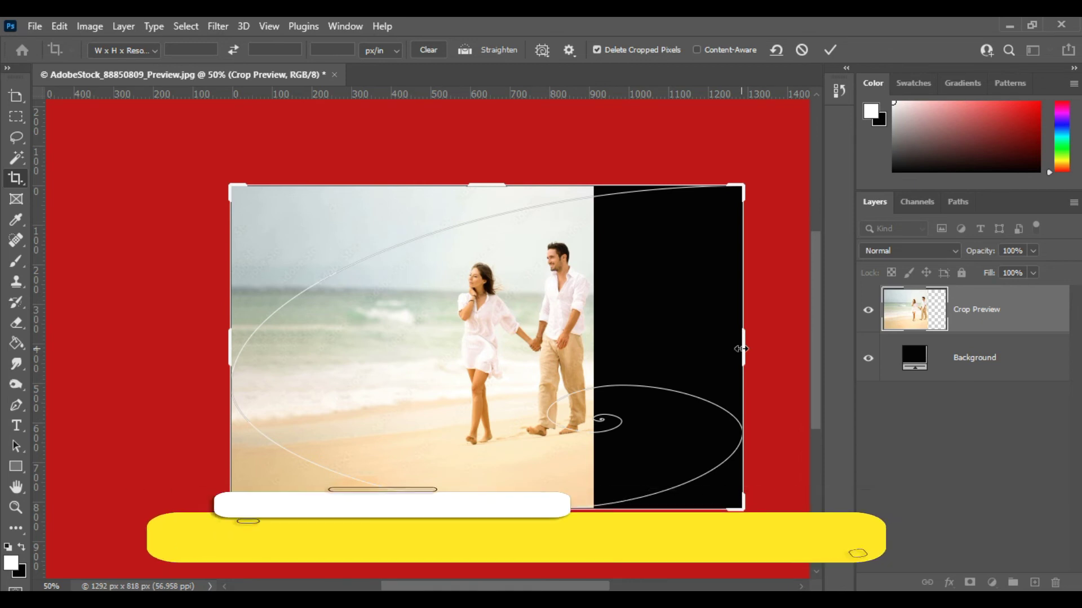
# Step: Cancel the extended frame and undo the applied crop to restore the full photo
pyautogui.hotkey('ctrl', 'z')
pyautogui.press('ctrl')
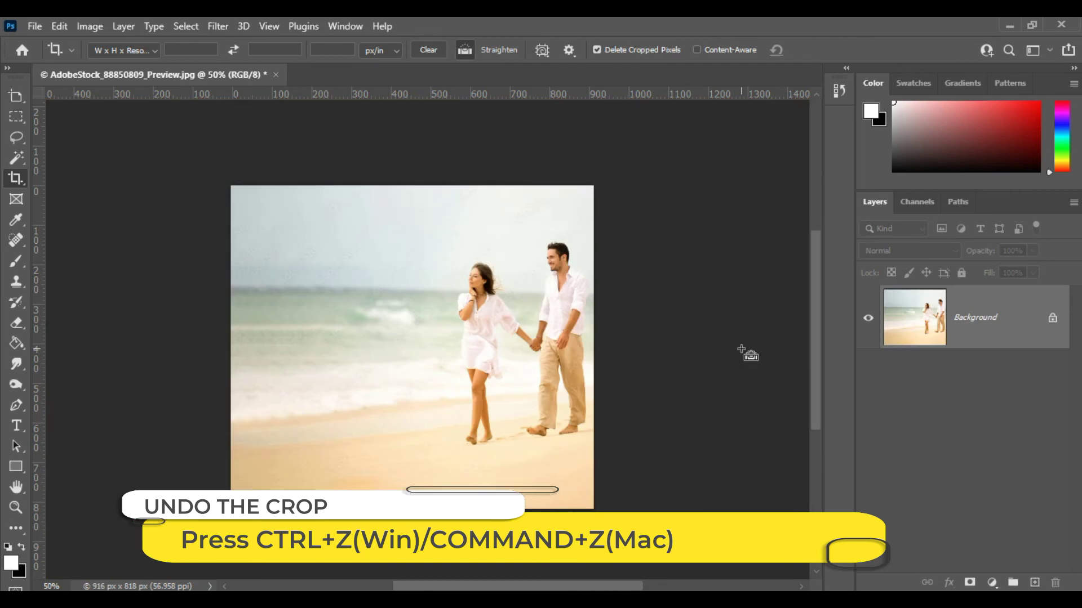
pyautogui.hotkey('ctrl', 'z')
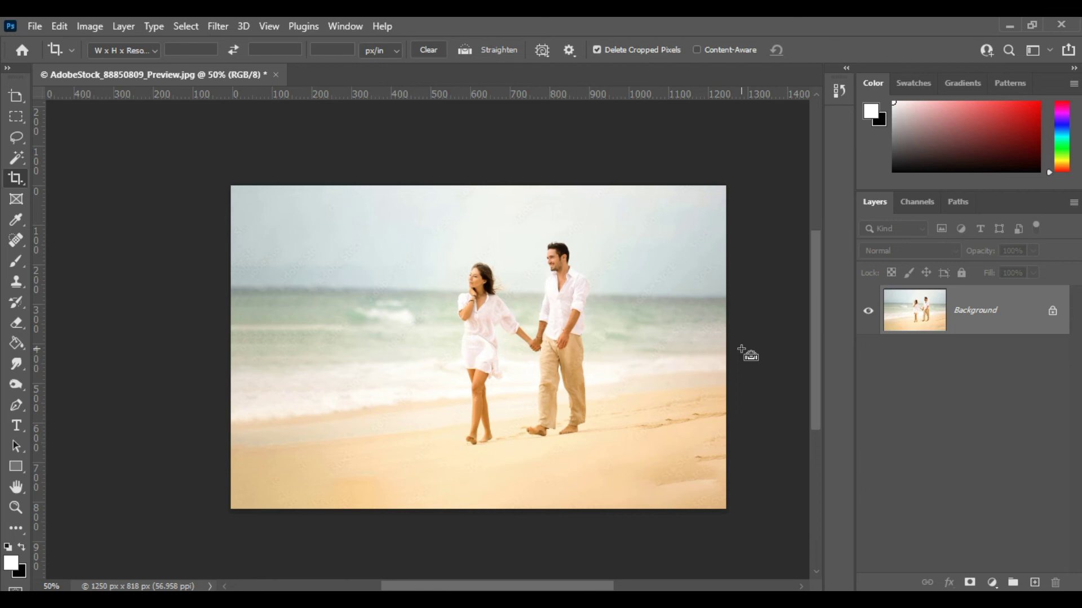
# Step: Switch from Delete Cropped Pixels to Content-Aware, extend the crop frame on all four sides to about 1410 x 910 px, and apply it
pyautogui.click(597, 49)
pyautogui.click(701, 53)
pyautogui.click(394, 258)
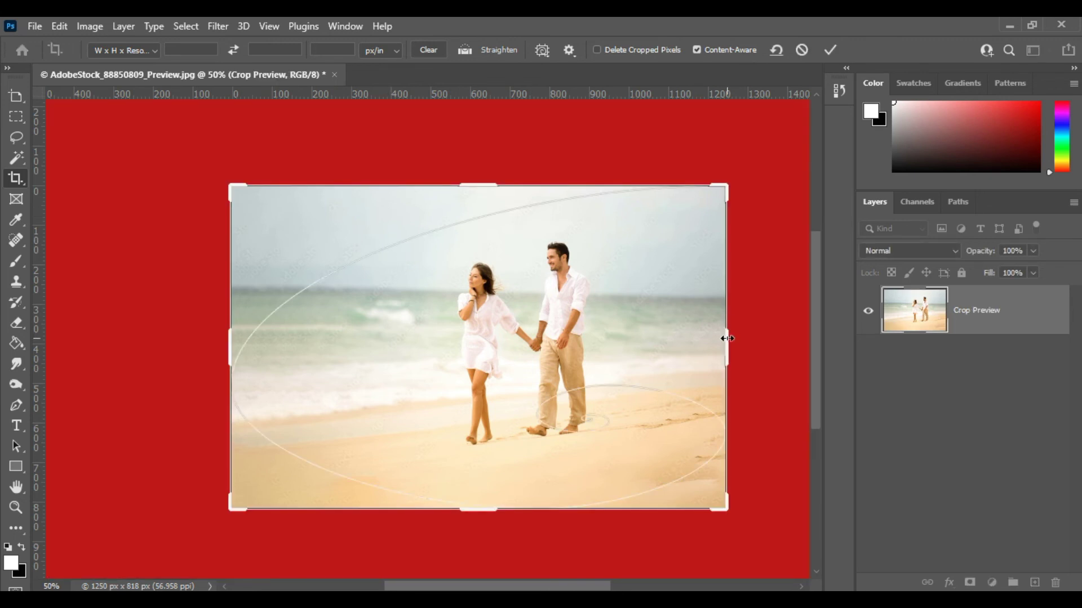
pyautogui.moveTo(725, 345); pyautogui.dragTo(760, 344)
pyautogui.moveTo(230, 338); pyautogui.dragTo(197, 339)
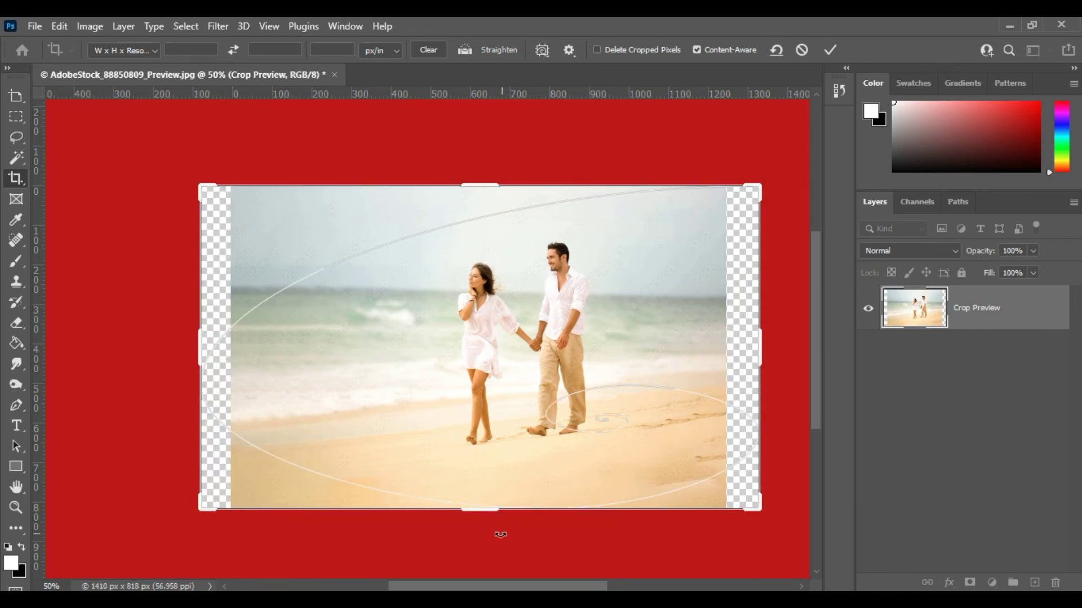
pyautogui.moveTo(485, 509); pyautogui.dragTo(487, 531)
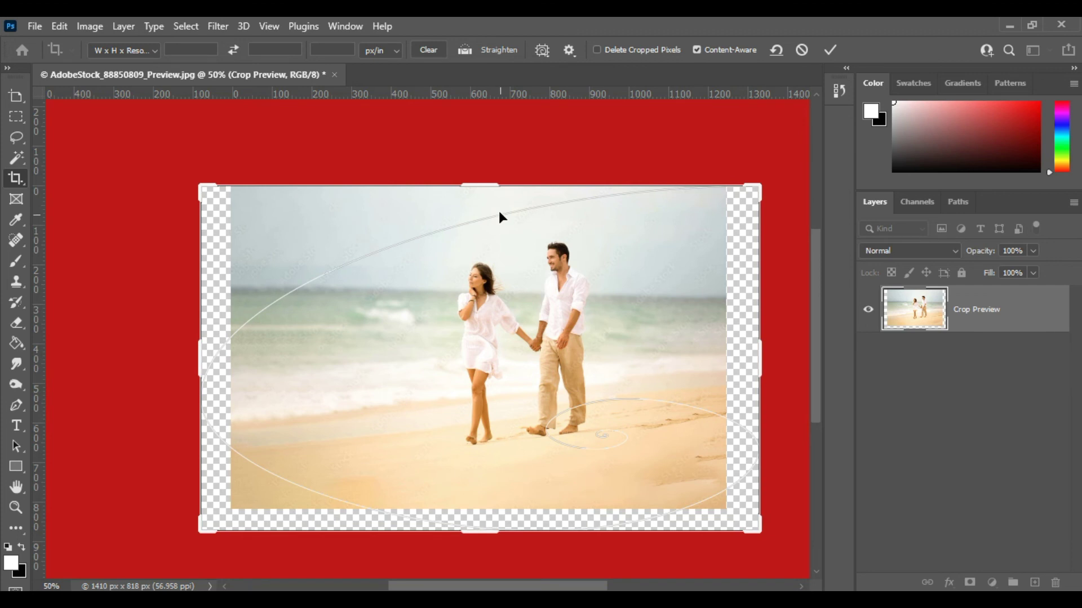
pyautogui.moveTo(491, 188); pyautogui.dragTo(490, 170)
pyautogui.press('Return')
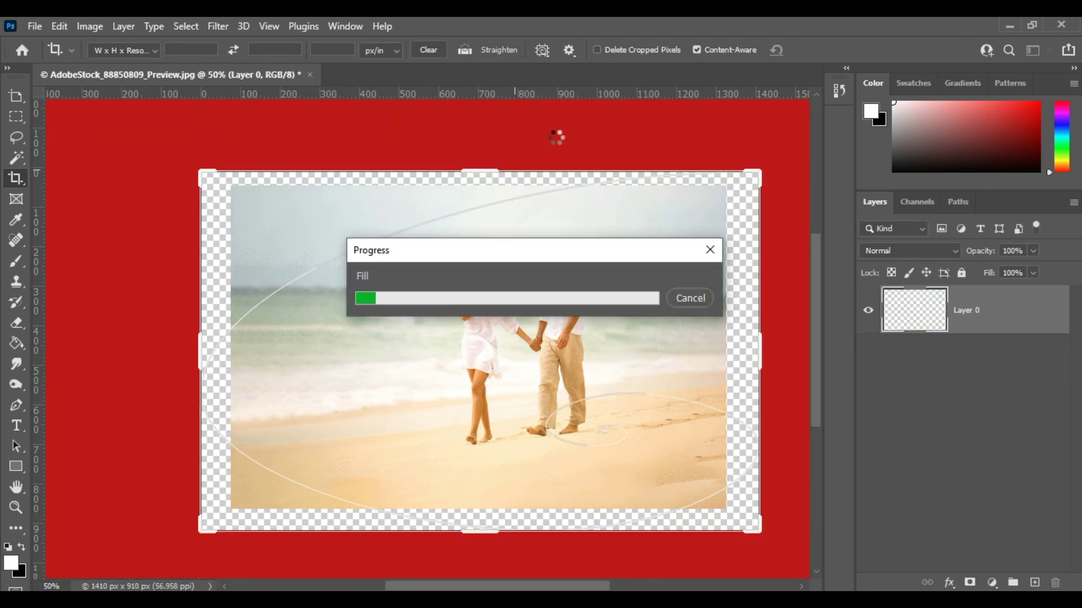